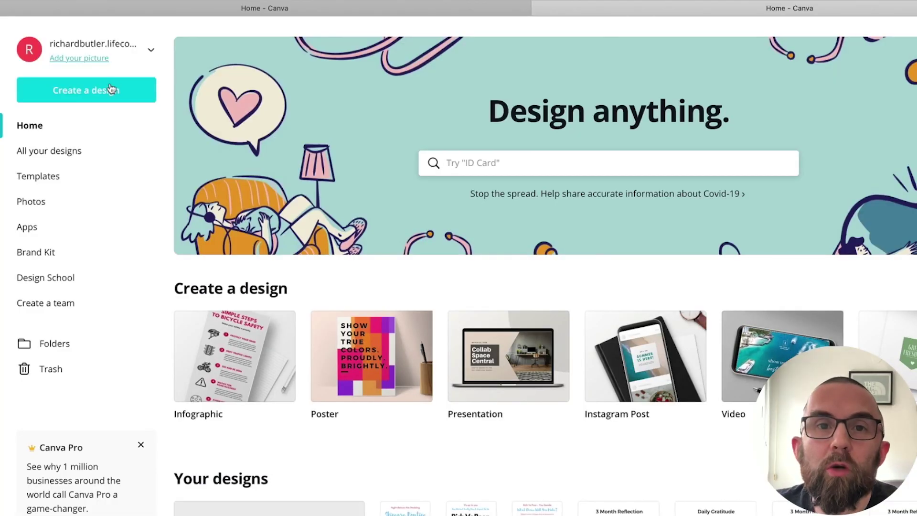
Start a new blank Infographic design and browse the infographic templates
{"action": "left_click", "coordinate": [109, 89]}
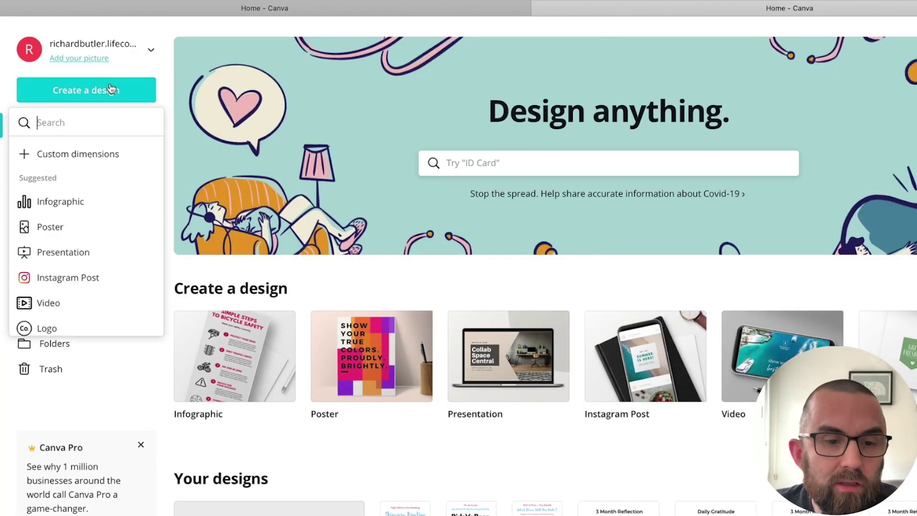
{"action": "left_click", "coordinate": [63, 202]}
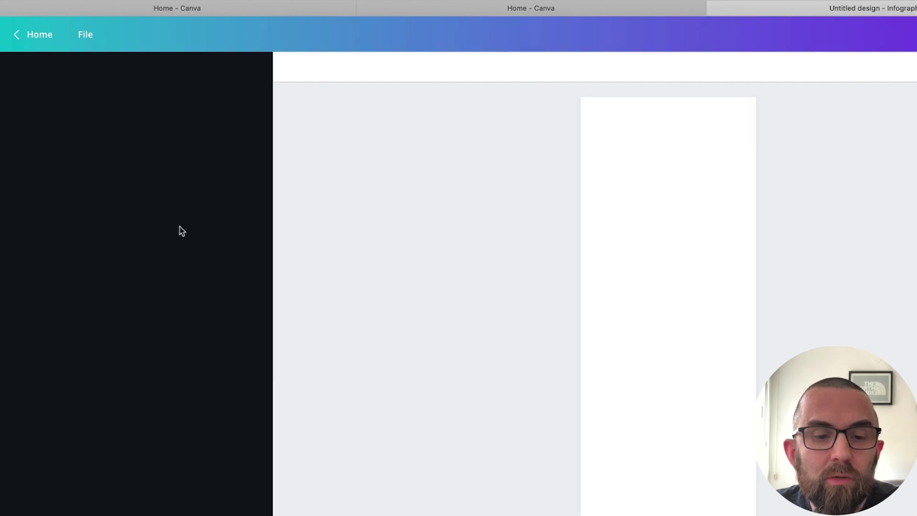
{"action": "scroll", "coordinate": [196, 334], "scroll_direction": "down", "scroll_amount": 1}
{"action": "scroll", "coordinate": [196, 351], "scroll_direction": "down", "scroll_amount": 10}
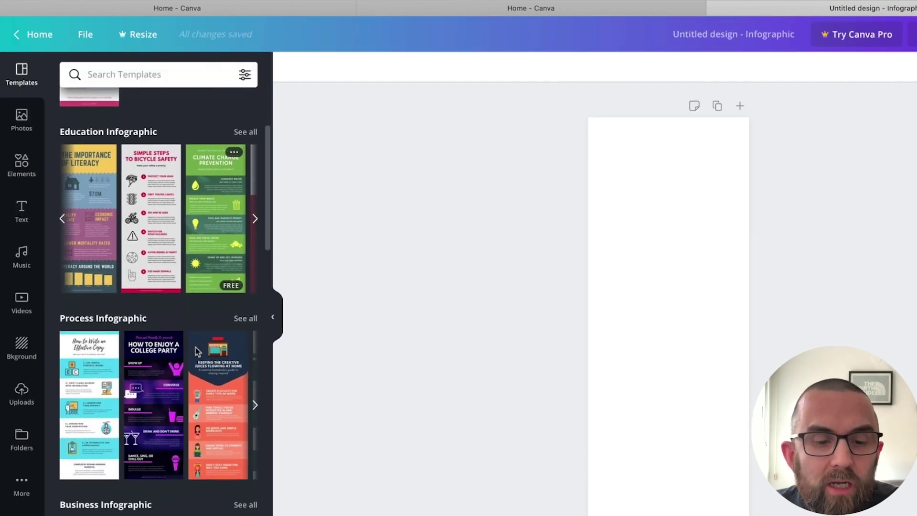
{"action": "scroll", "coordinate": [195, 351], "scroll_direction": "up", "scroll_amount": 6}
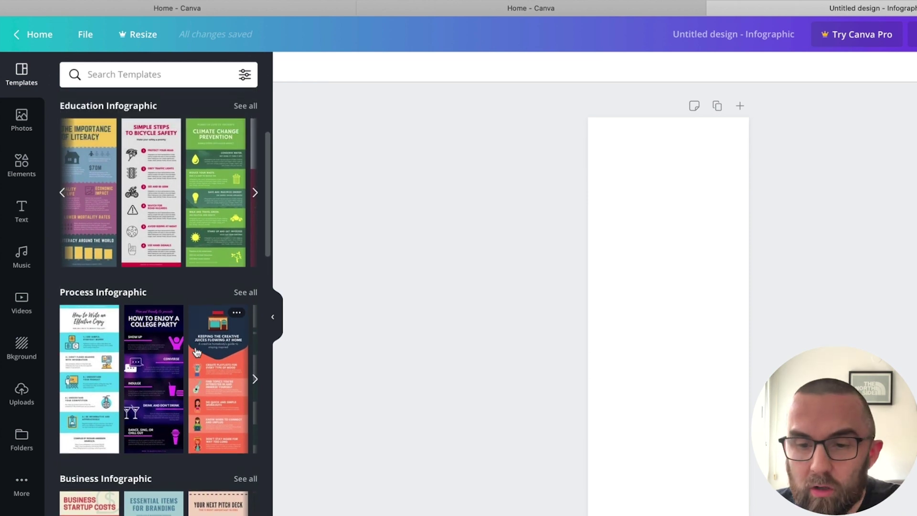
{"action": "scroll", "coordinate": [76, 279], "scroll_direction": "up", "scroll_amount": 5}
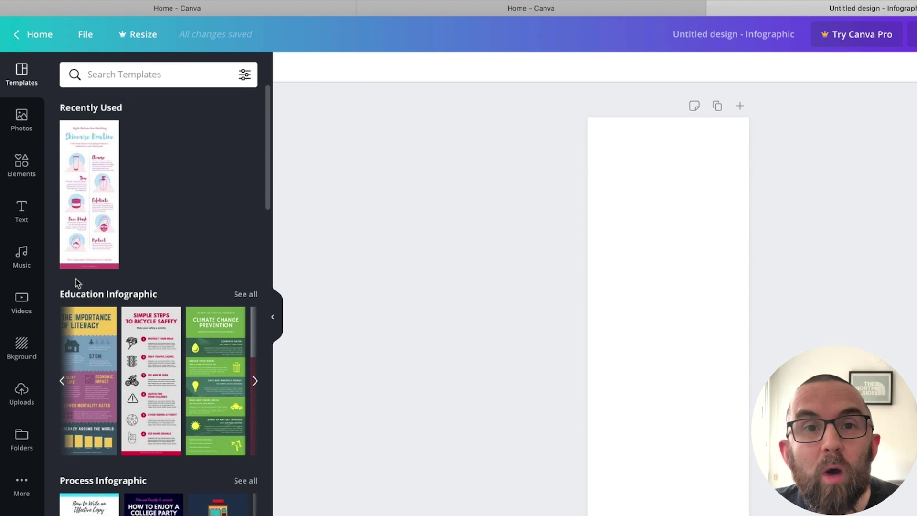
Apply the Skincare Routine template and retitle its top line 'Rich Vs Poor - You Decide'
{"action": "left_click", "coordinate": [89, 158]}
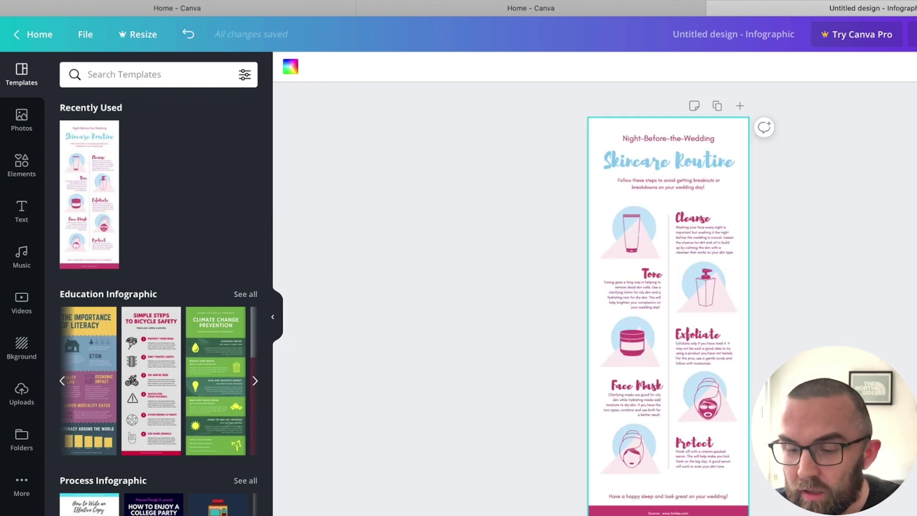
{"action": "key", "text": "super+Tab"}
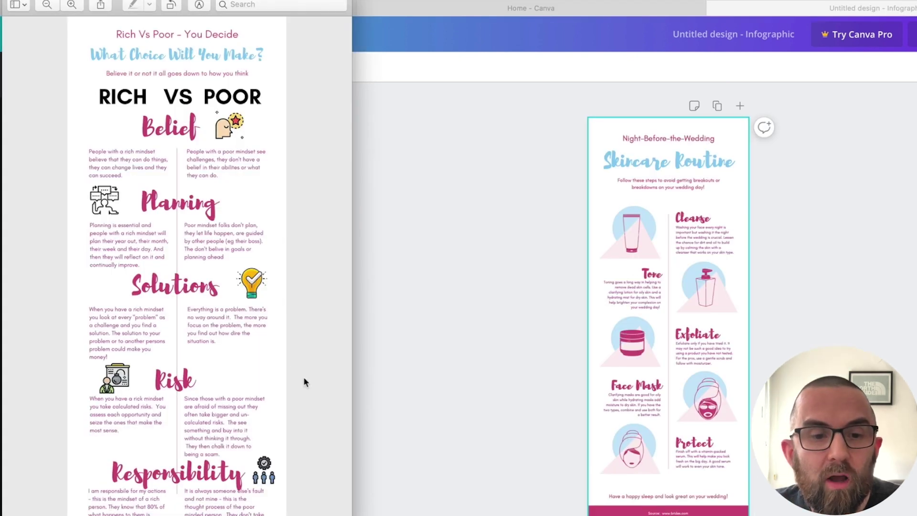
{"action": "key", "text": "super+Tab"}
{"action": "left_click", "coordinate": [661, 144]}
{"action": "left_click", "coordinate": [661, 140]}
{"action": "triple_click", "coordinate": [661, 140]}
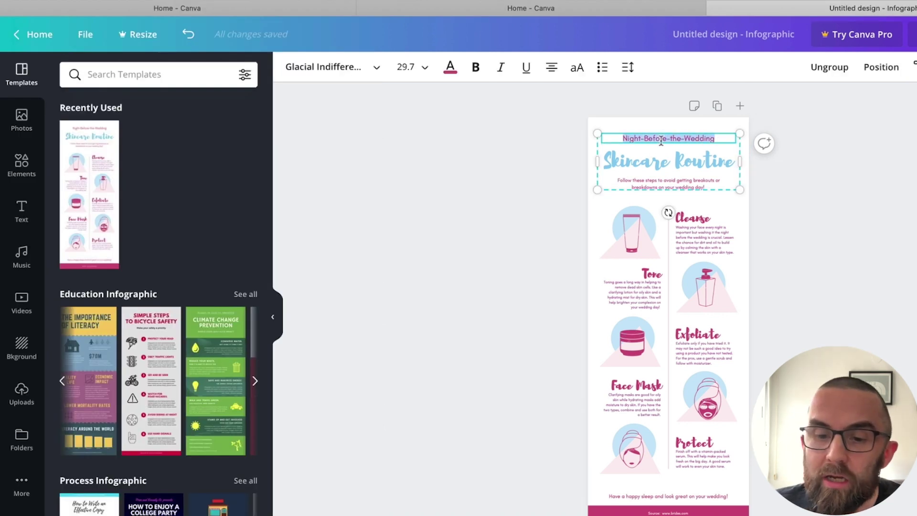
{"action": "type", "text": "Rich Vs Poor -"}
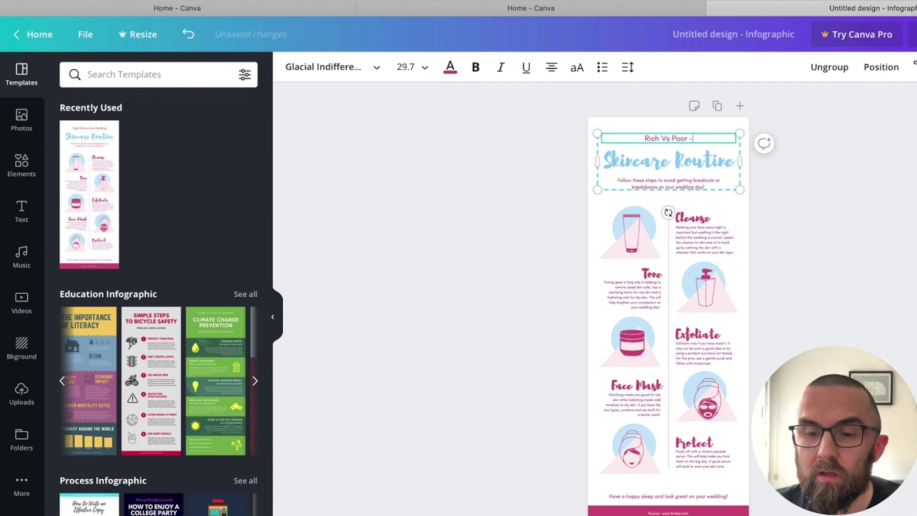
{"action": "type", "text": " You Decide"}
Replace the Skincare Routine heading with 'What choice will you make?'
{"action": "left_click", "coordinate": [669, 160]}
{"action": "key", "text": "super+Tab"}
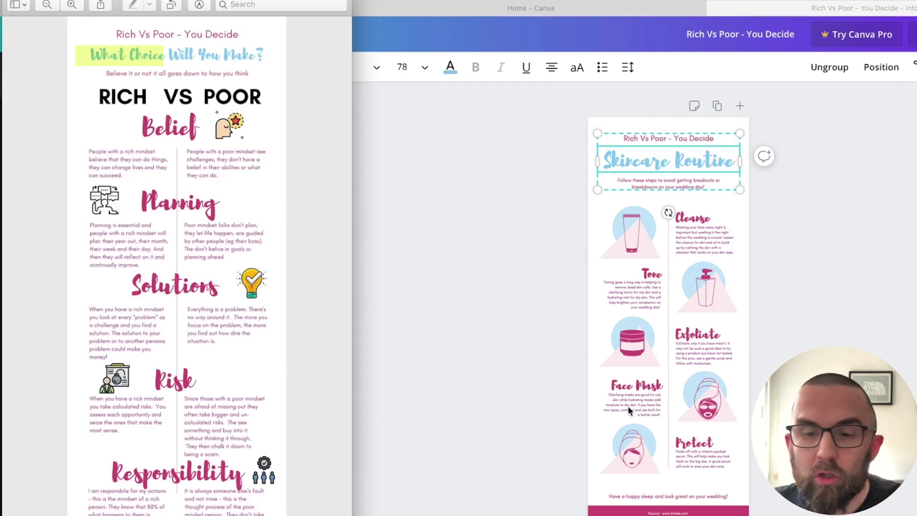
{"action": "double_click", "coordinate": [665, 160]}
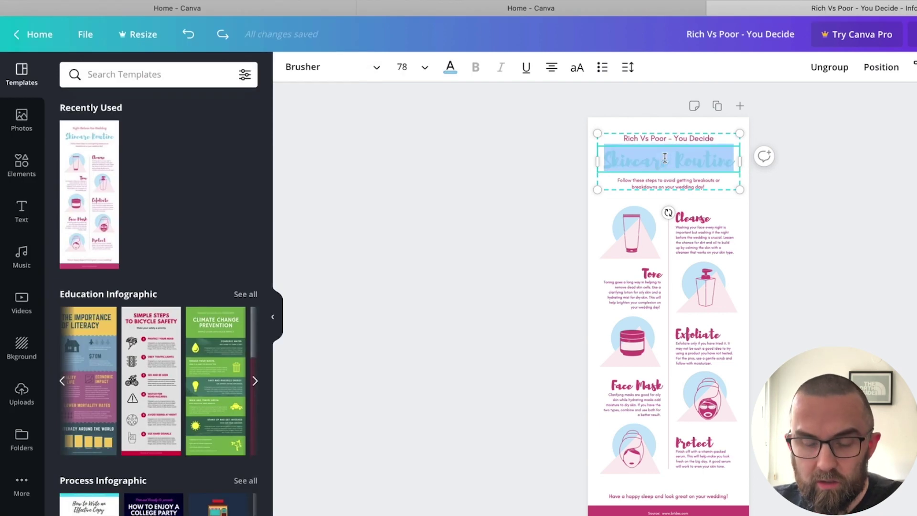
{"action": "type", "text": "What choice will"}
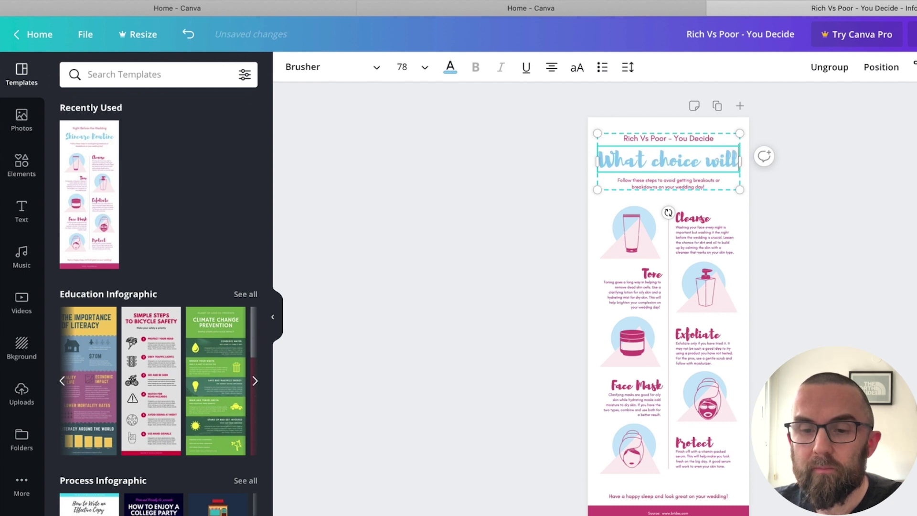
{"action": "type", "text": " you make?"}
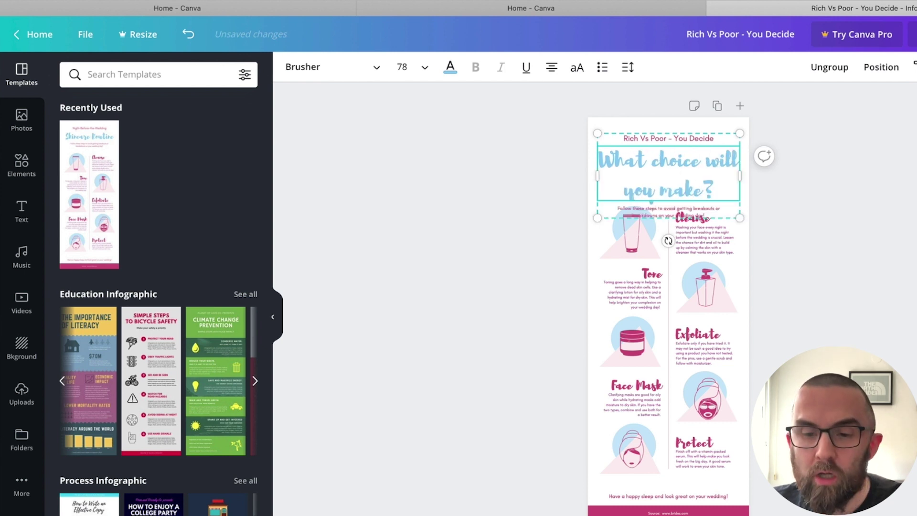
{"action": "key", "text": "ctrl+a"}
{"action": "left_click", "coordinate": [425, 68]}
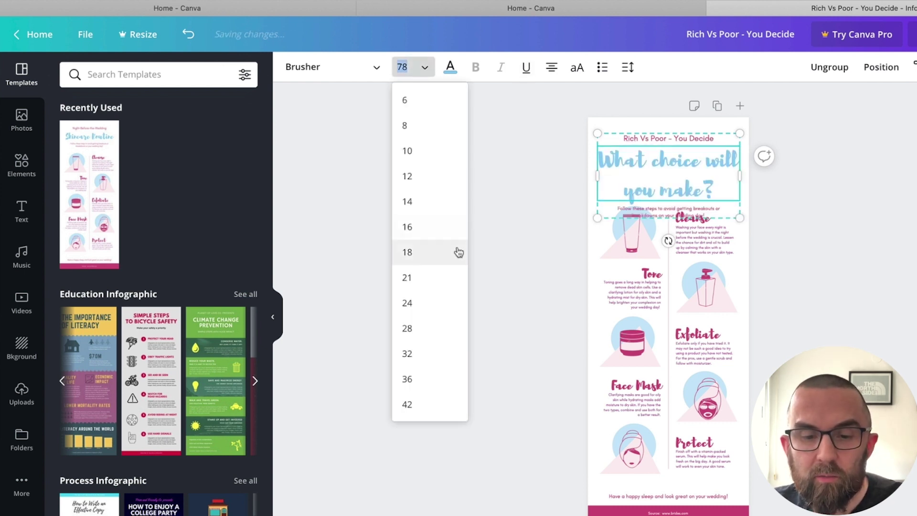
Shrink the heading to size 36, try Archivo Black and Bebas Neue, then settle on Belleza
{"action": "left_click", "coordinate": [423, 379]}
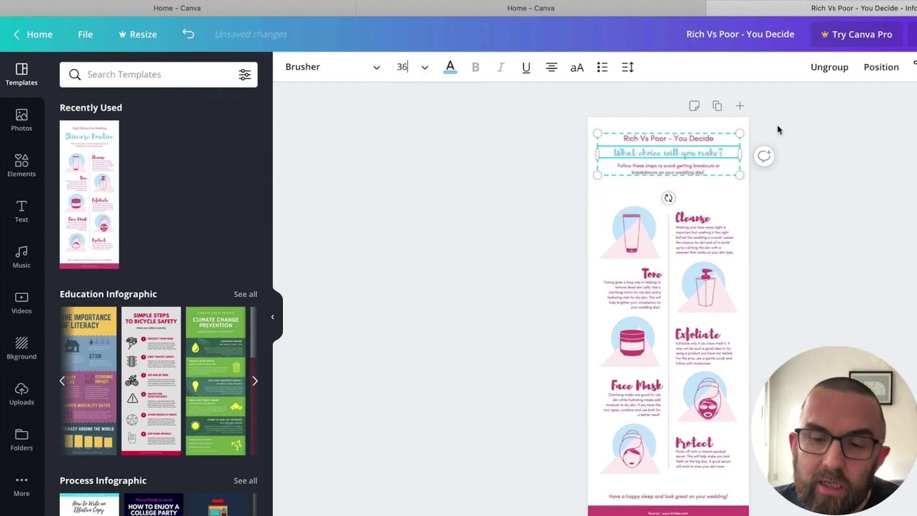
{"action": "left_click", "coordinate": [376, 69]}
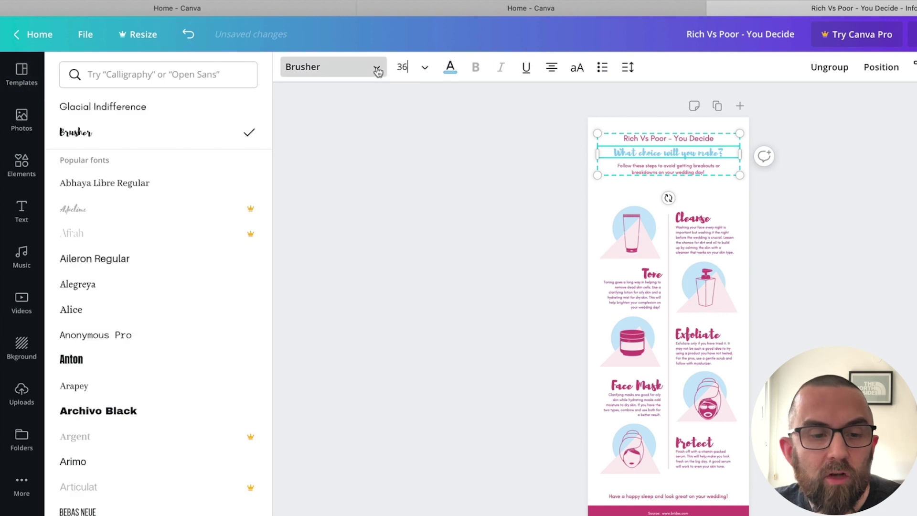
{"action": "scroll", "coordinate": [123, 366], "scroll_direction": "down", "scroll_amount": 2}
{"action": "scroll", "coordinate": [124, 365], "scroll_direction": "down", "scroll_amount": 1}
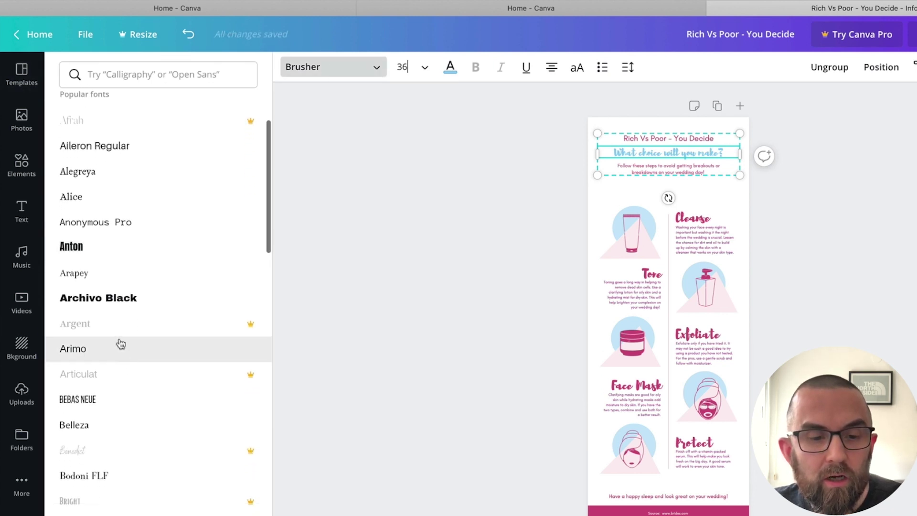
{"action": "left_click", "coordinate": [119, 298]}
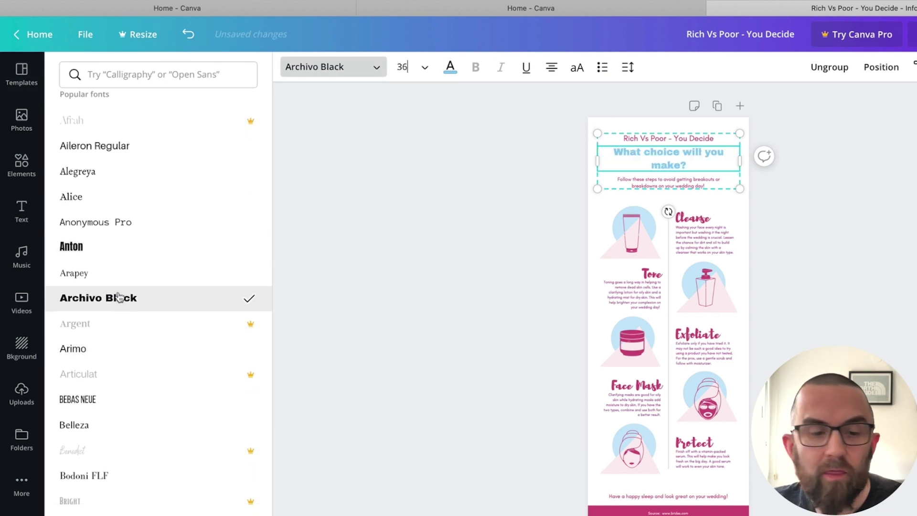
{"action": "left_click", "coordinate": [98, 400]}
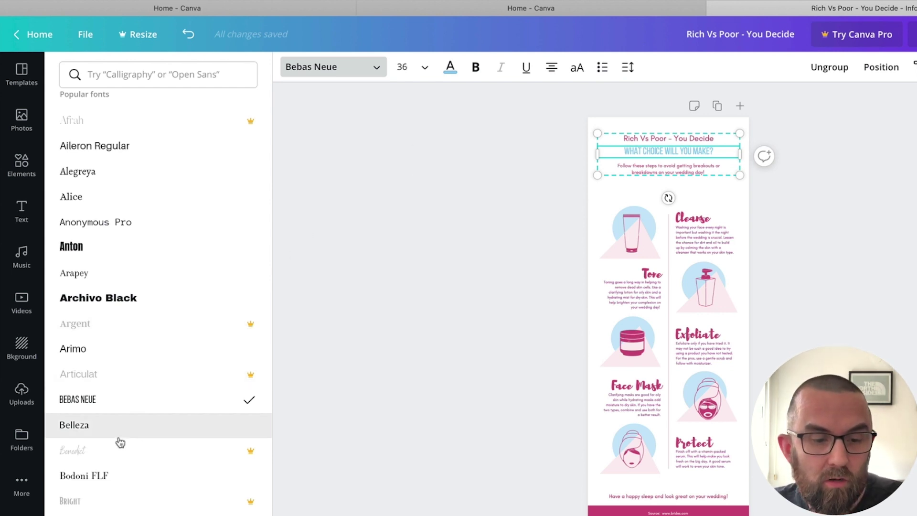
{"action": "left_click", "coordinate": [139, 425]}
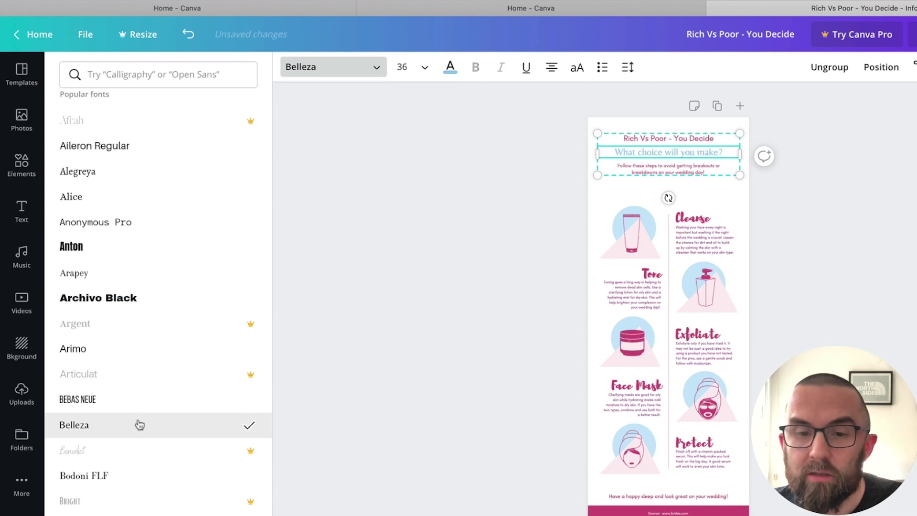
Set the Belleza heading to font size 45 and compare it with the reference
{"action": "left_click", "coordinate": [401, 69]}
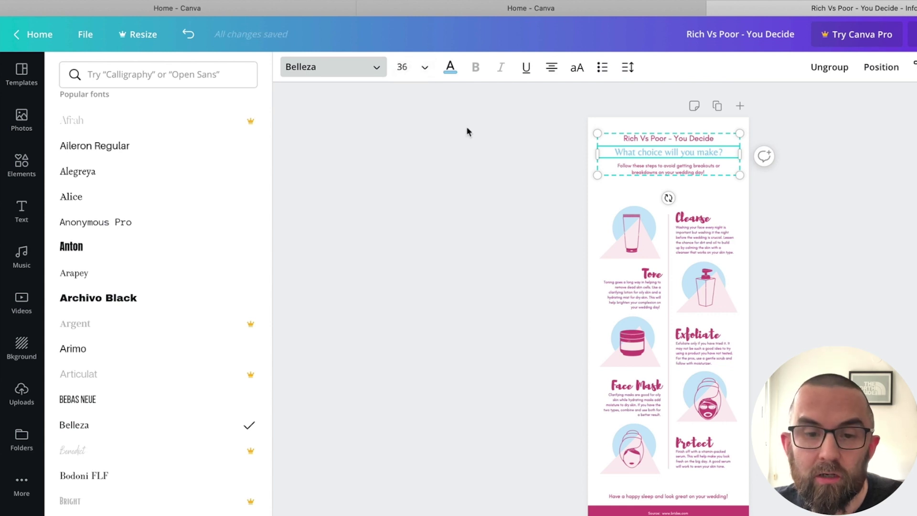
{"action": "key", "text": "BackSpace"}
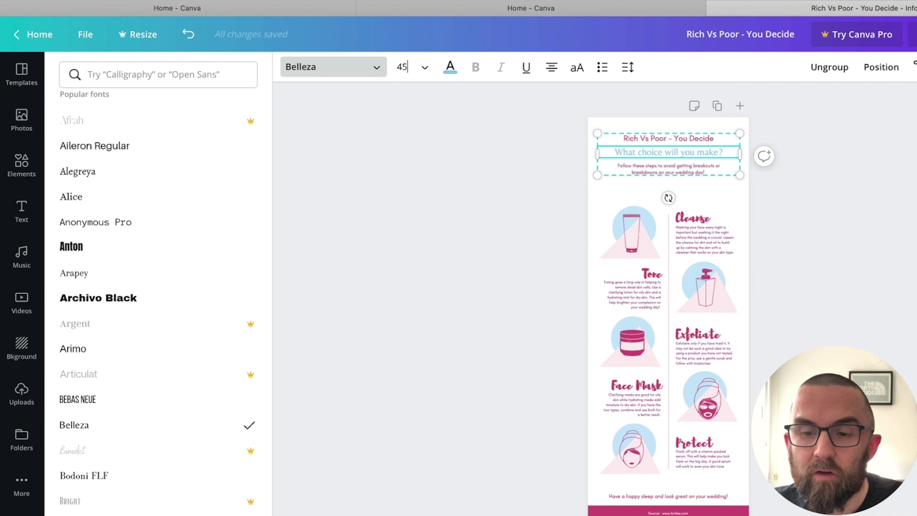
{"action": "key", "text": "Return"}
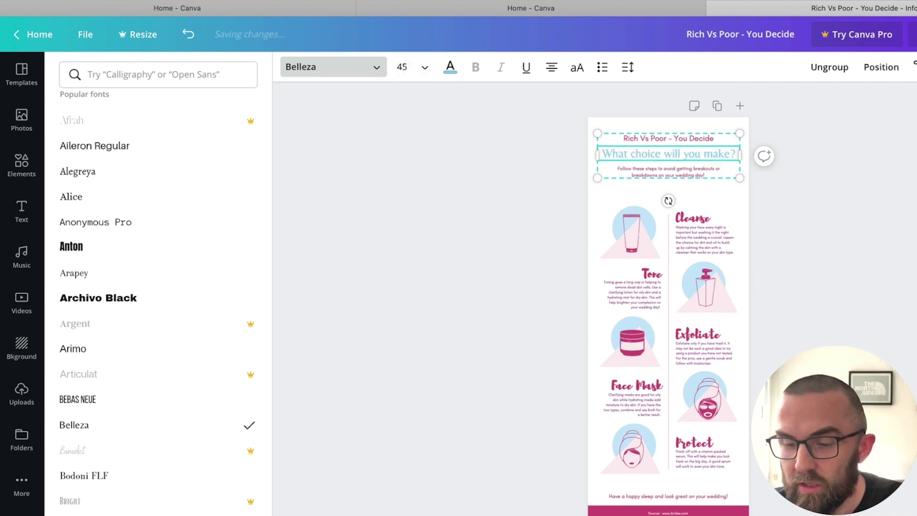
{"action": "key", "text": "super+Tab"}
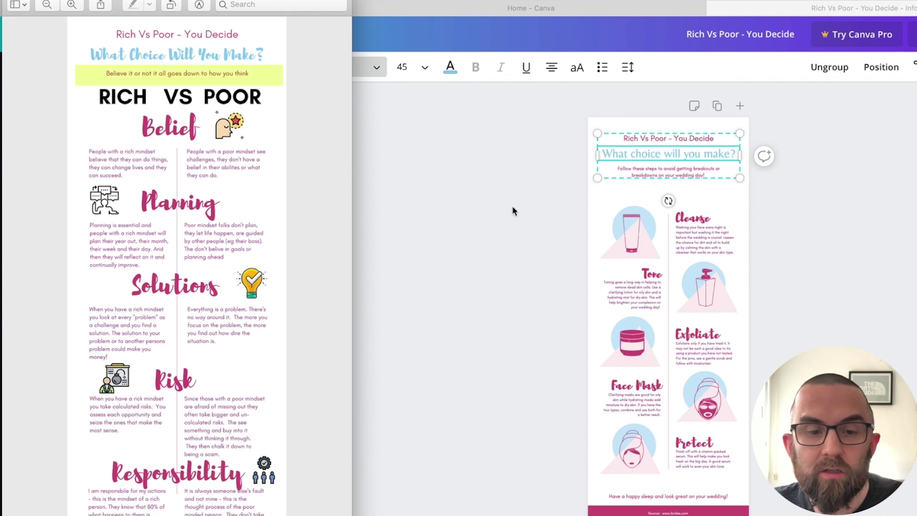
{"action": "left_click", "coordinate": [651, 173]}
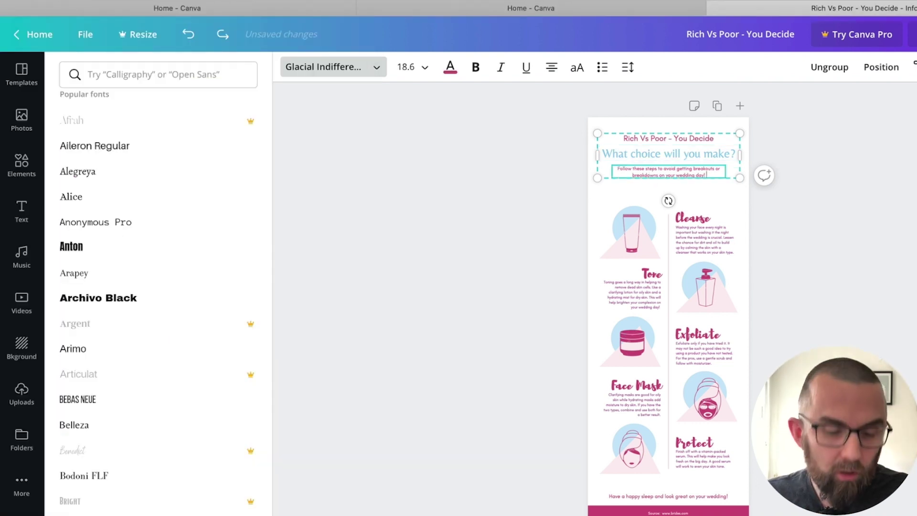
Replace the Follow these steps line with 'Believe it or not it depends on how you think' at size 24
{"action": "key", "text": "super+a"}
{"action": "type", "text": "Beli"}
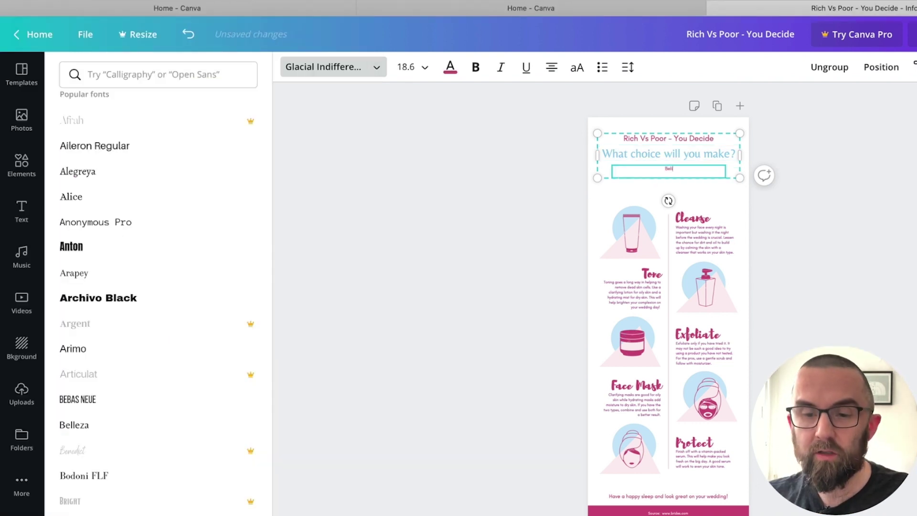
{"action": "type", "text": "eve it or"}
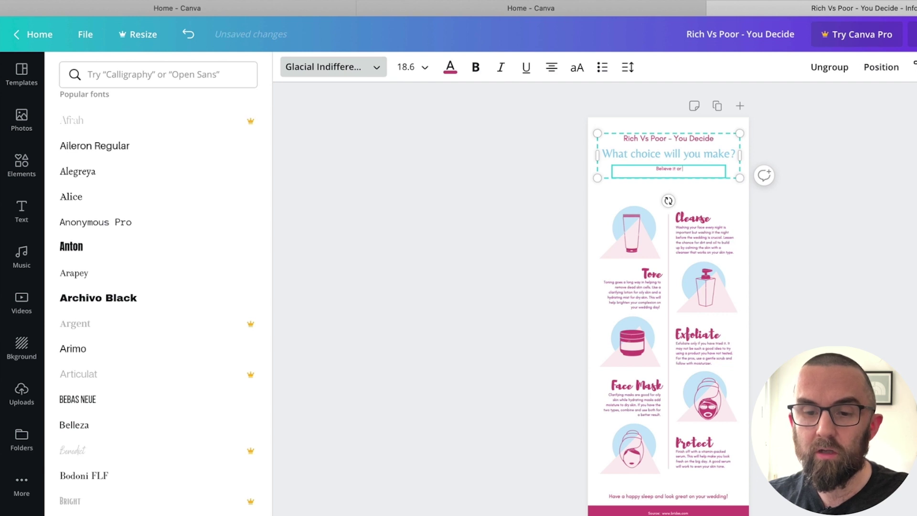
{"action": "type", "text": " not it de"}
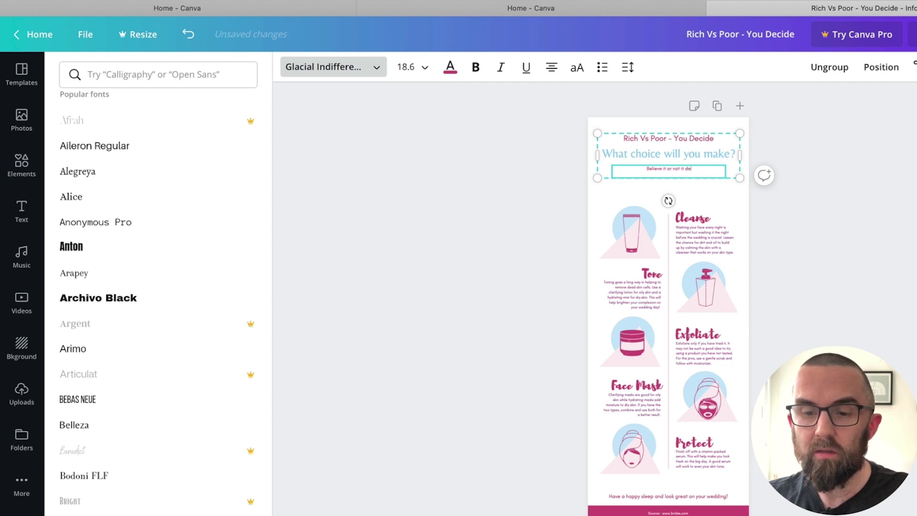
{"action": "type", "text": "pends on how you think"}
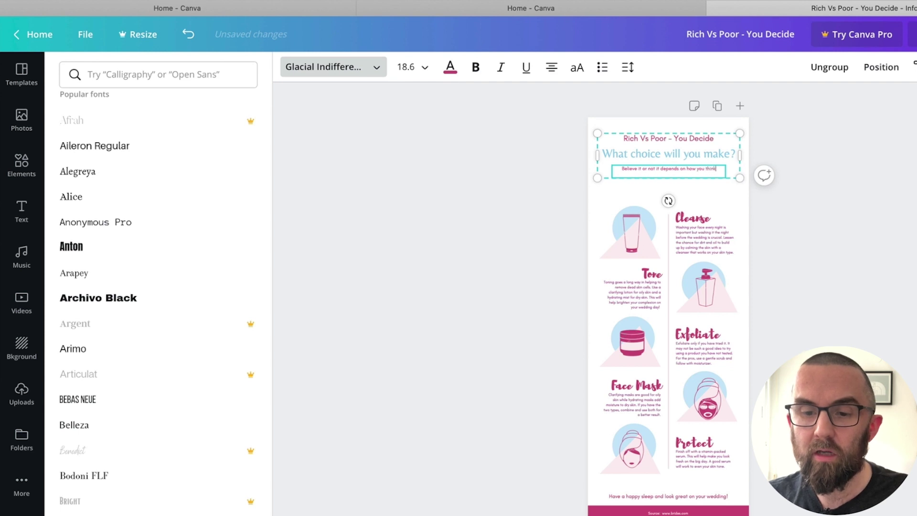
{"action": "key", "text": "ctrl+a"}
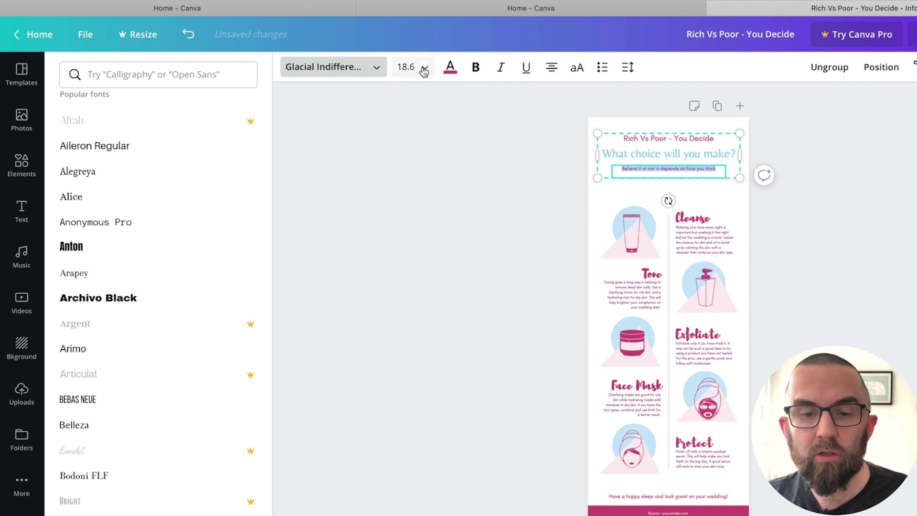
{"action": "left_click", "coordinate": [424, 67]}
{"action": "left_click", "coordinate": [425, 302]}
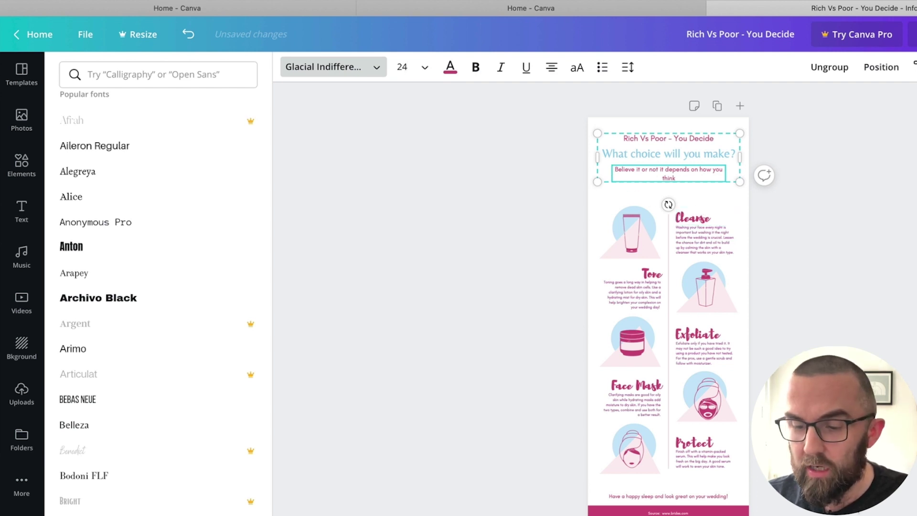
{"action": "key", "text": "super+Tab"}
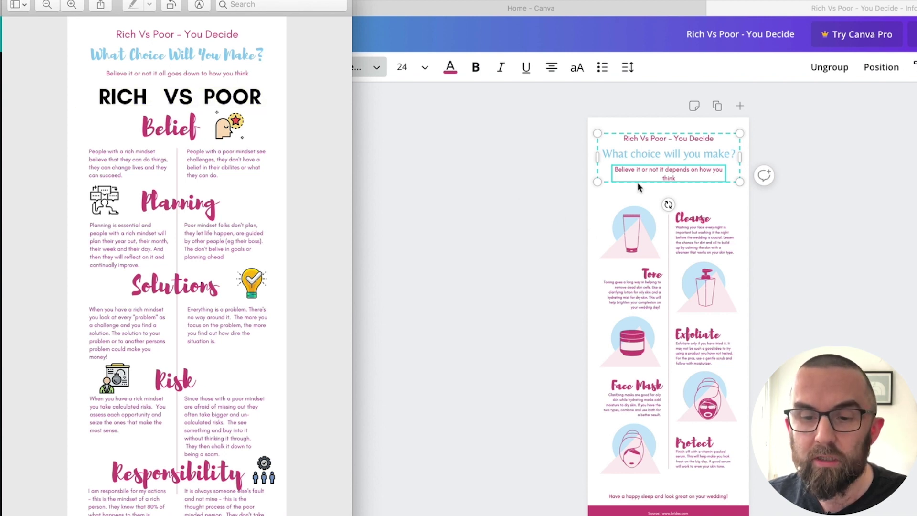
{"action": "key", "text": "super+Tab"}
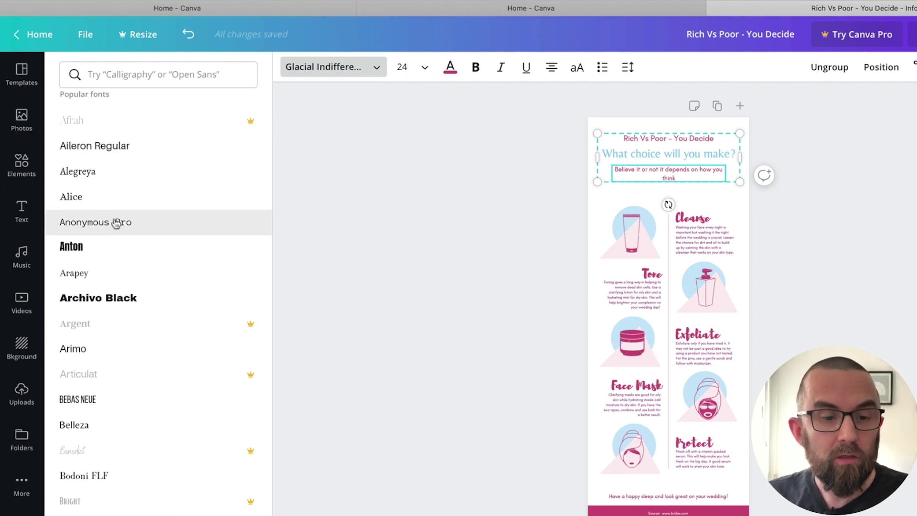
{"action": "left_click", "coordinate": [19, 210]}
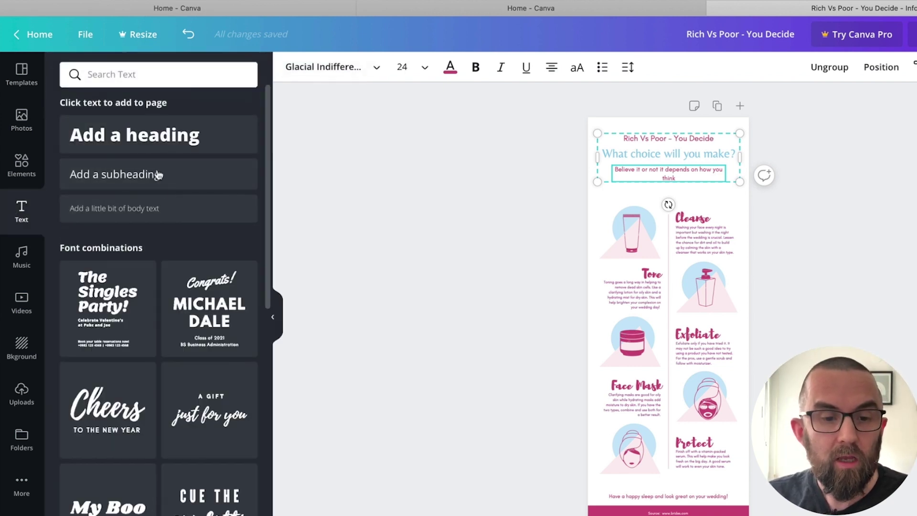
Add a new heading reading 'Rich Vs Poor' below the subtitle
{"action": "left_click", "coordinate": [146, 142]}
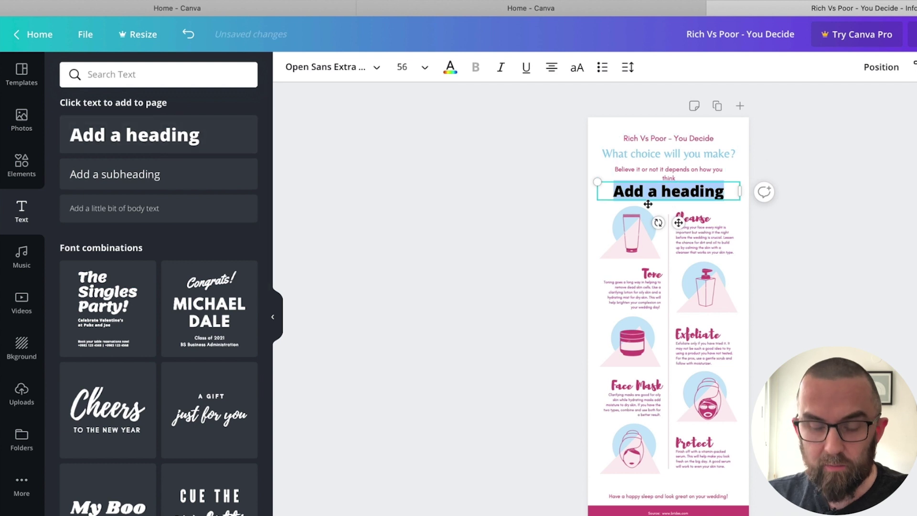
{"action": "type", "text": "Rich Vs P"}
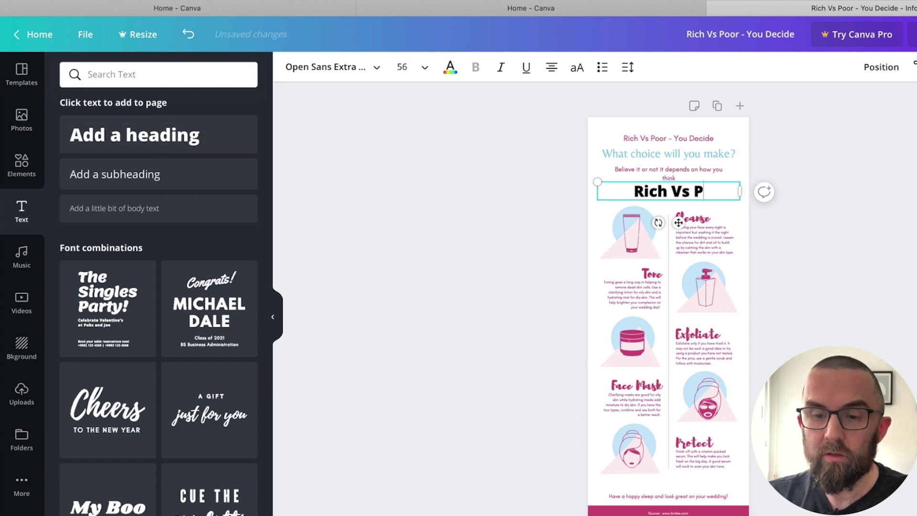
{"action": "type", "text": "oor"}
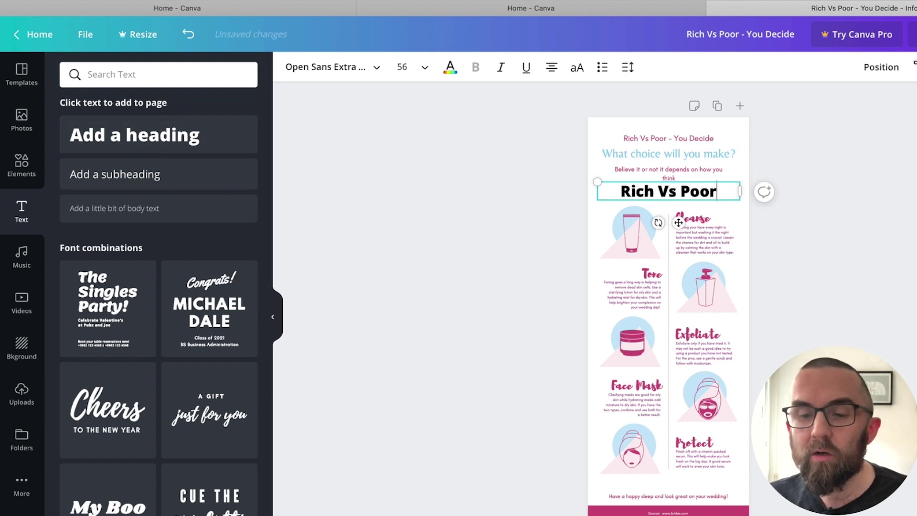
{"action": "key", "text": "Escape"}
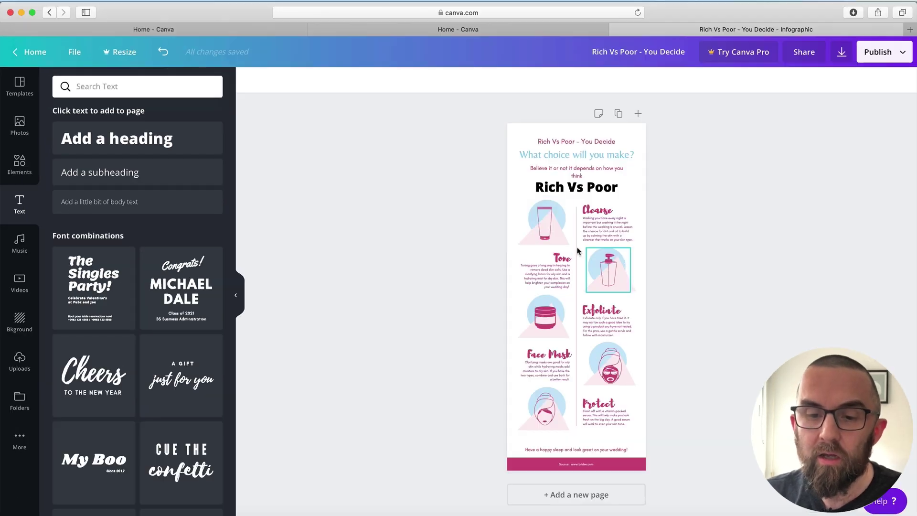
{"action": "left_click", "coordinate": [548, 231]}
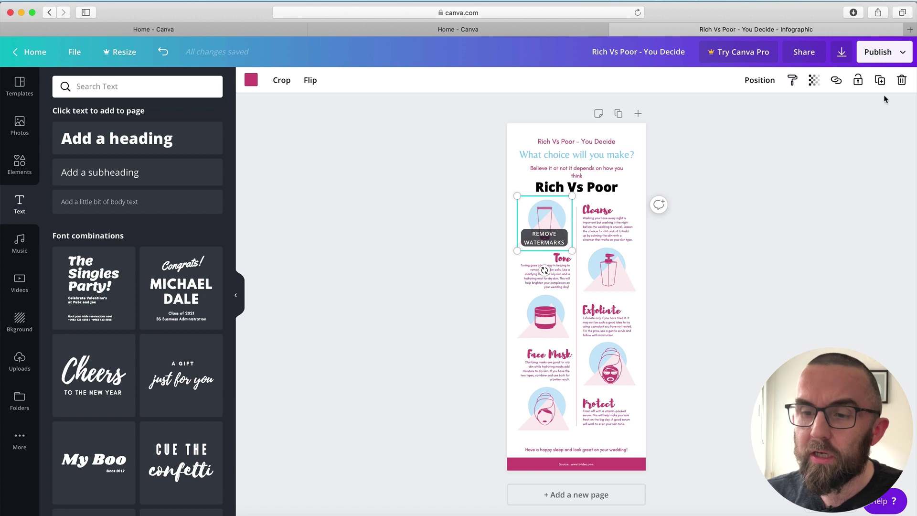
Delete the Cleanse bottle image, pink triangle and blue circle
{"action": "left_click", "coordinate": [901, 80]}
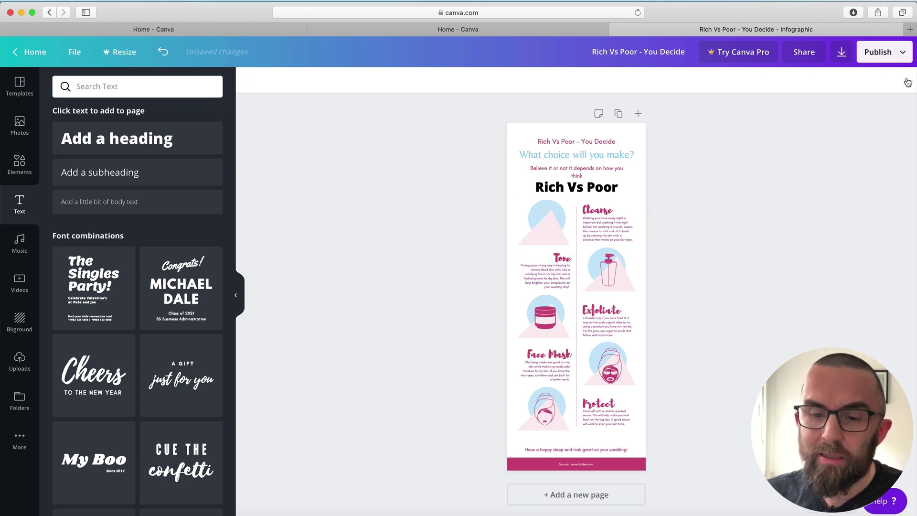
{"action": "left_click", "coordinate": [543, 222]}
{"action": "left_click", "coordinate": [900, 82]}
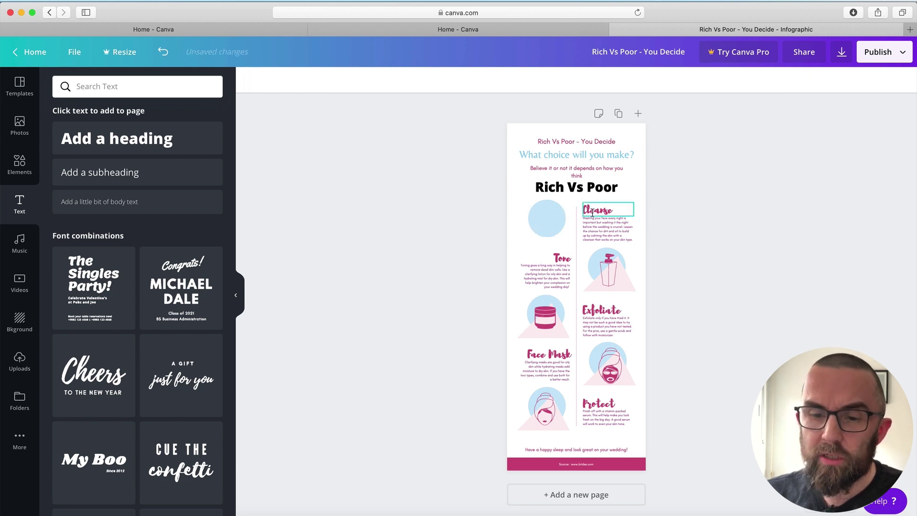
{"action": "left_click", "coordinate": [560, 221]}
{"action": "left_click", "coordinate": [901, 80]}
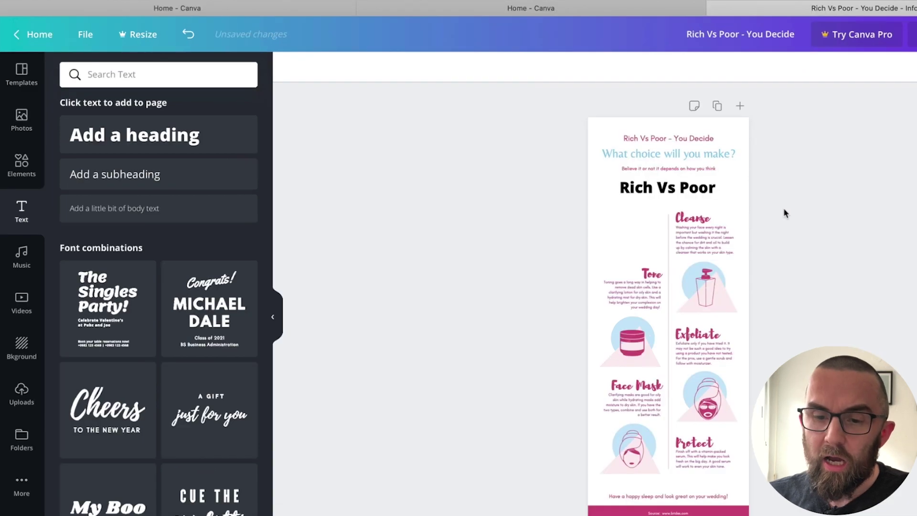
Rename the Cleanse heading to 'Belief' and centre it under Rich Vs Poor
{"action": "left_click", "coordinate": [685, 219]}
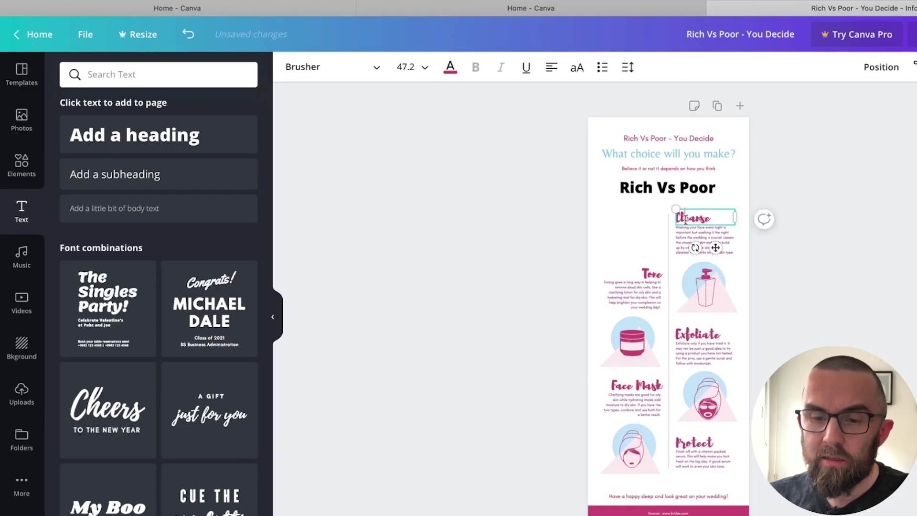
{"action": "double_click", "coordinate": [685, 220]}
{"action": "type", "text": "Belief"}
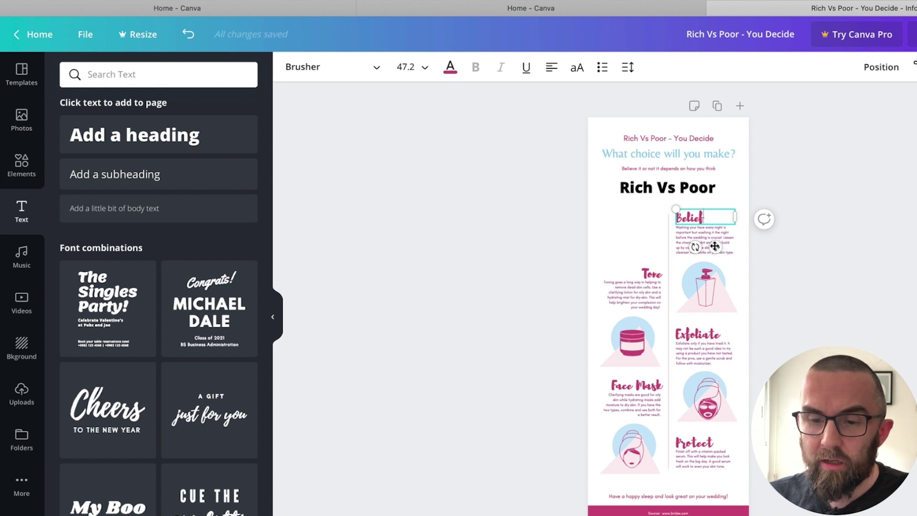
{"action": "left_click_drag", "start_coordinate": [716, 247], "coordinate": [683, 234]}
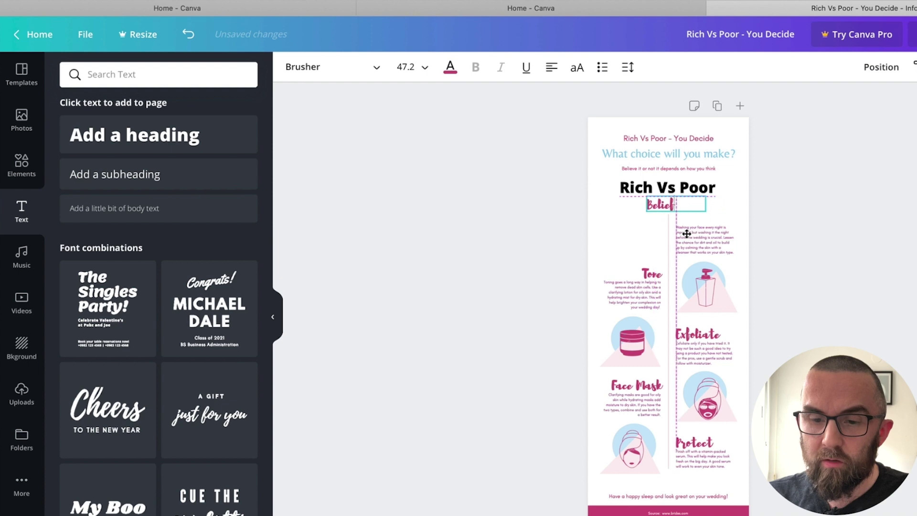
Duplicate the body text and align the two paragraphs side by side under Belief
{"action": "left_click", "coordinate": [708, 225]}
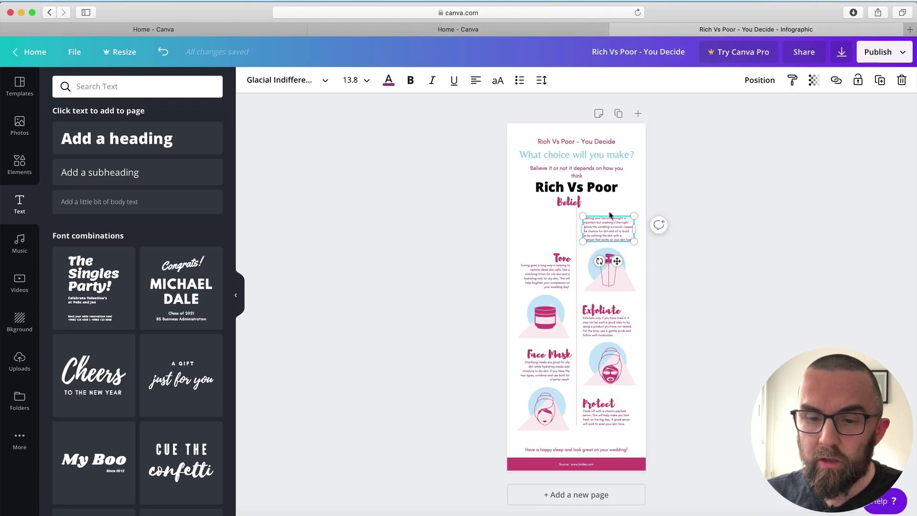
{"action": "left_click", "coordinate": [881, 82]}
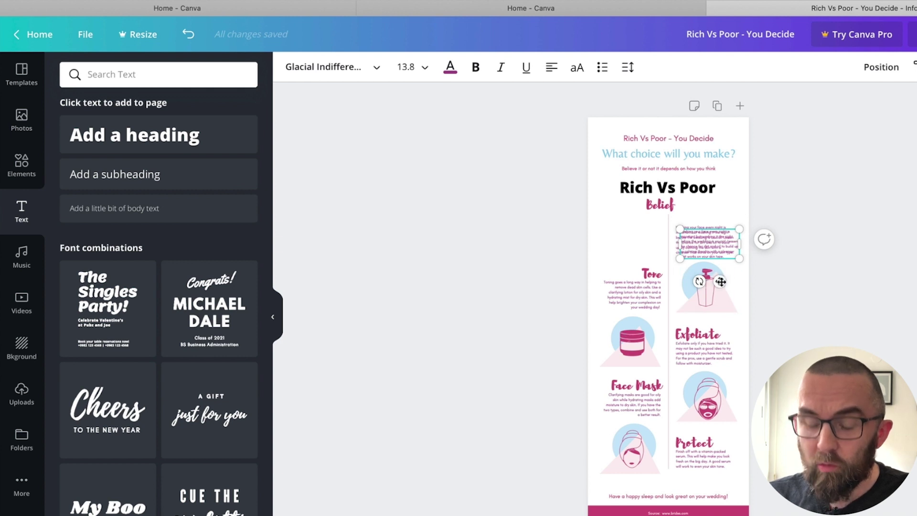
{"action": "left_click_drag", "start_coordinate": [720, 282], "coordinate": [646, 268]}
{"action": "left_click", "coordinate": [726, 245]}
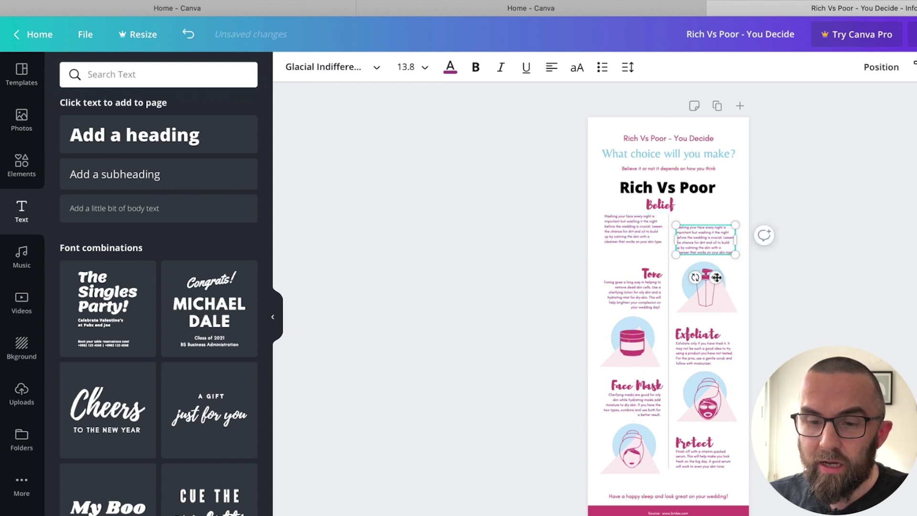
{"action": "left_click_drag", "start_coordinate": [716, 277], "coordinate": [717, 269]}
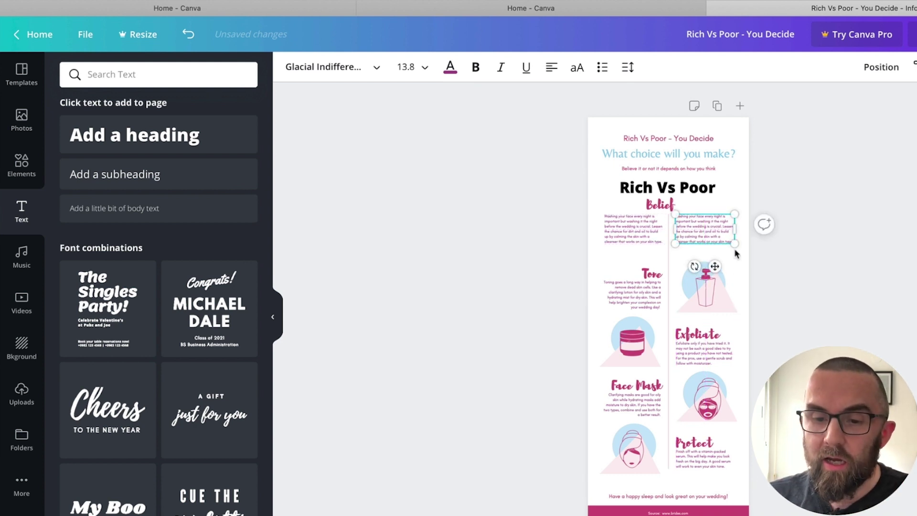
{"action": "left_click", "coordinate": [779, 336]}
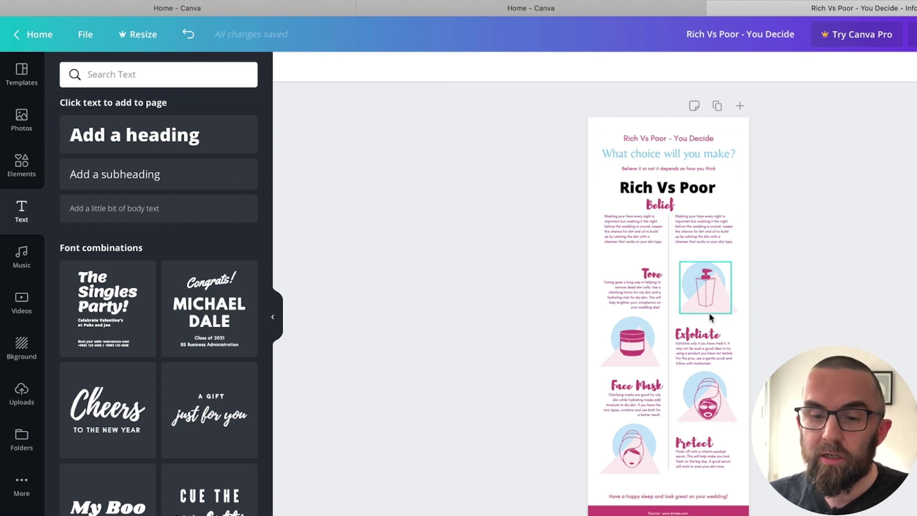
Delete the Tone row's bottle icon, pink triangle and light-blue circle
{"action": "left_click", "coordinate": [701, 288]}
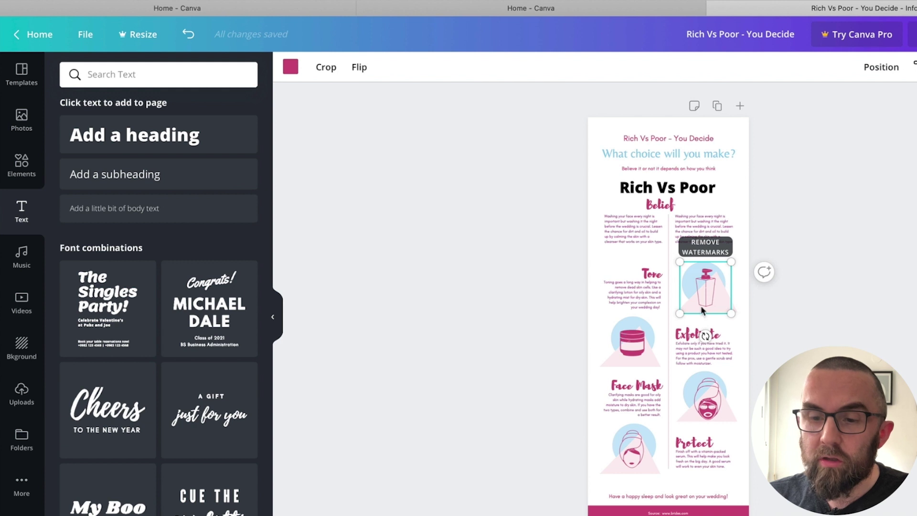
{"action": "key", "text": "Delete"}
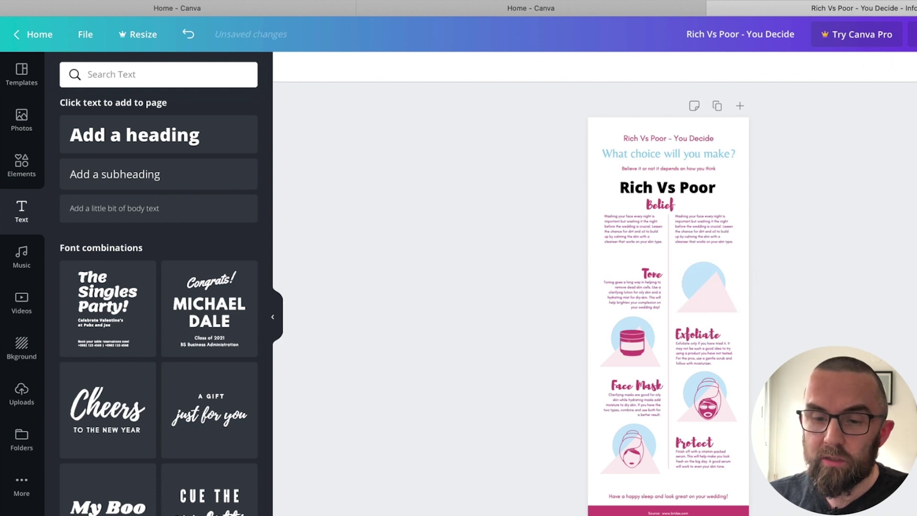
{"action": "left_click", "coordinate": [701, 300]}
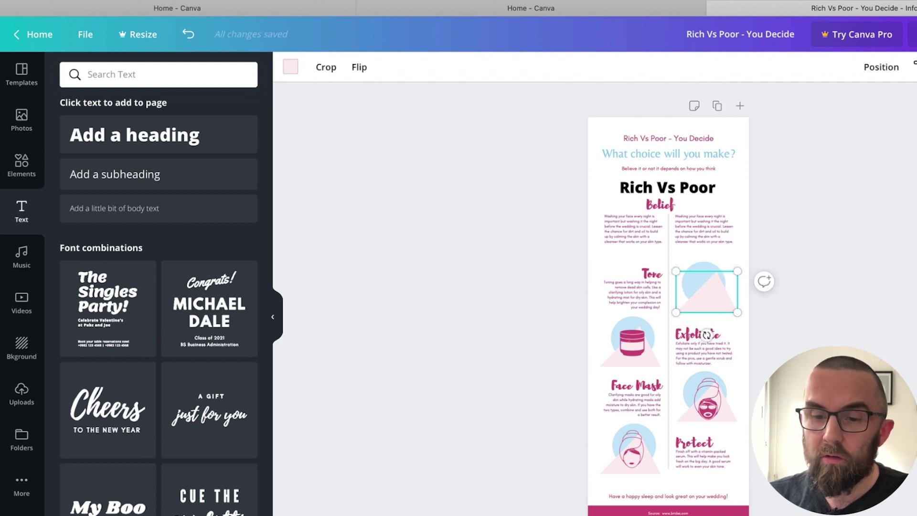
{"action": "key", "text": "Delete"}
{"action": "left_click", "coordinate": [689, 296]}
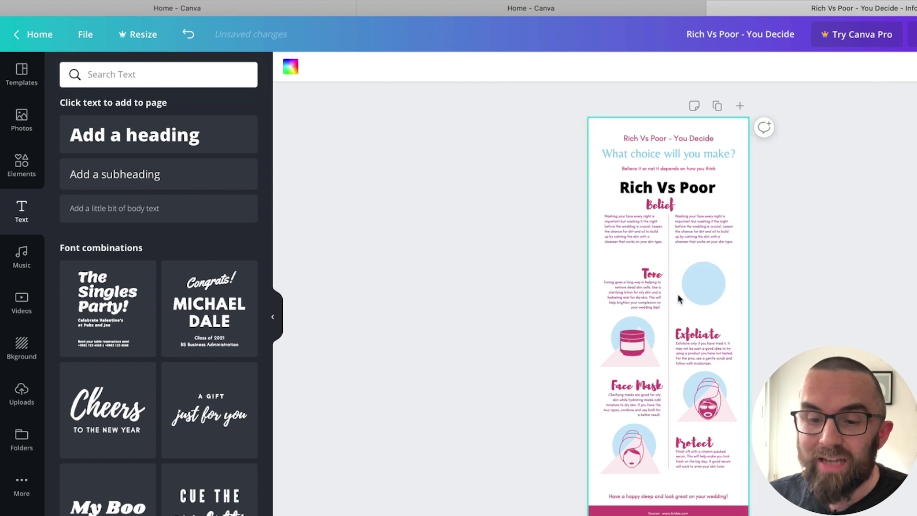
{"action": "key", "text": "Delete"}
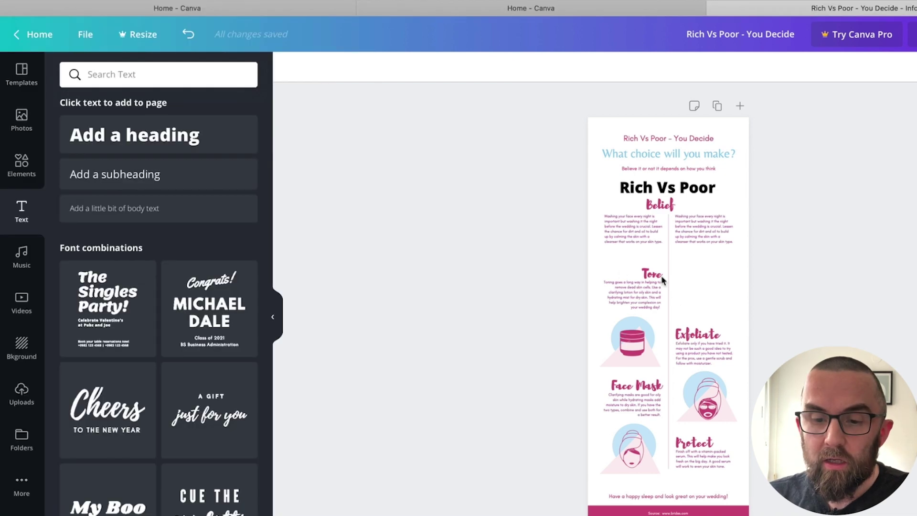
Rename the Tone heading to 'Planning' and move it up toward the centre
{"action": "double_click", "coordinate": [651, 274]}
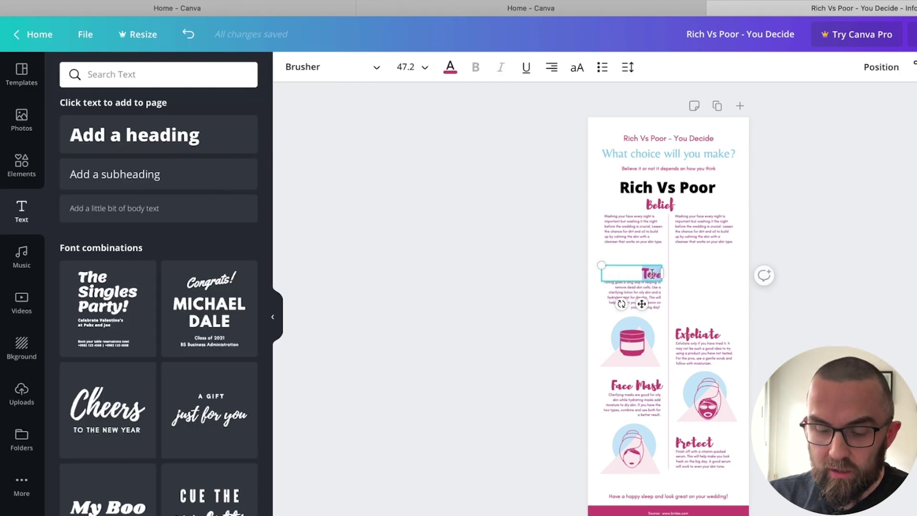
{"action": "type", "text": "Hlannin"}
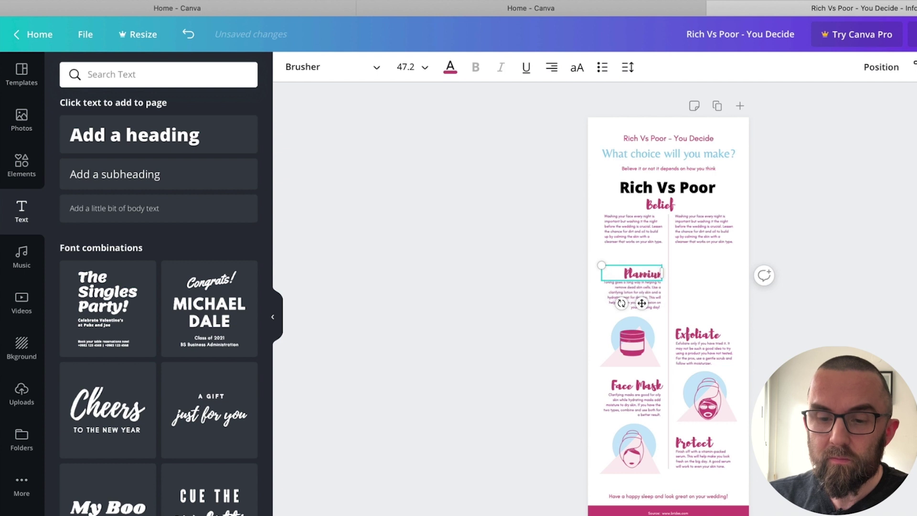
{"action": "type", "text": "g"}
{"action": "left_click", "coordinate": [792, 341]}
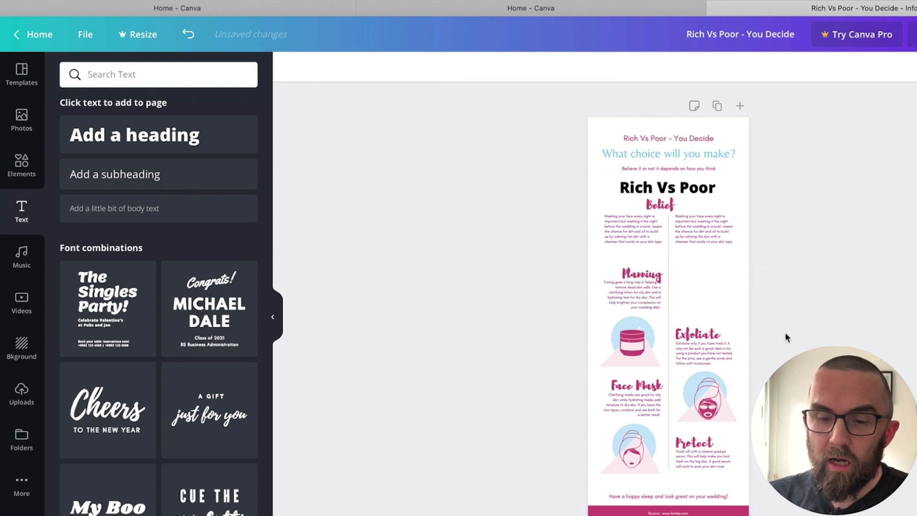
{"action": "left_click", "coordinate": [643, 277]}
{"action": "left_click_drag", "start_coordinate": [640, 303], "coordinate": [670, 287]}
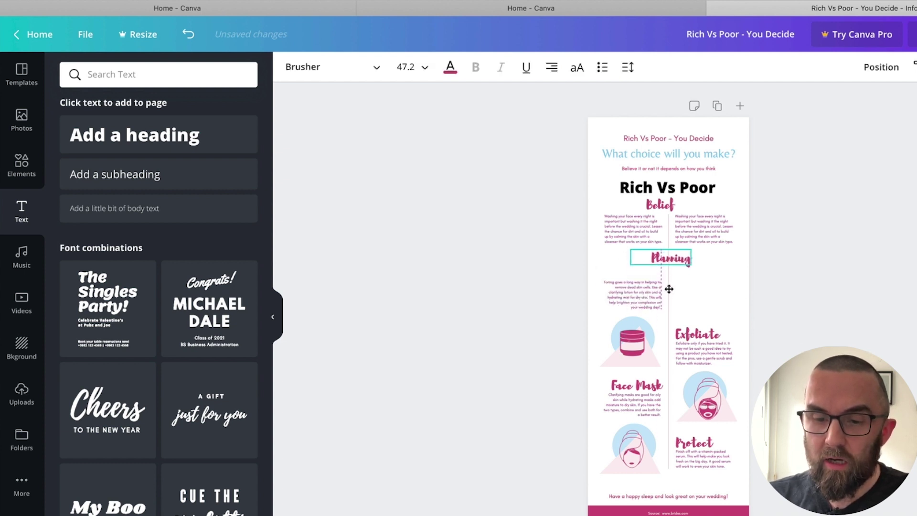
Arrange the two body text blocks side by side beneath the Planning heading
{"action": "left_click", "coordinate": [627, 294]}
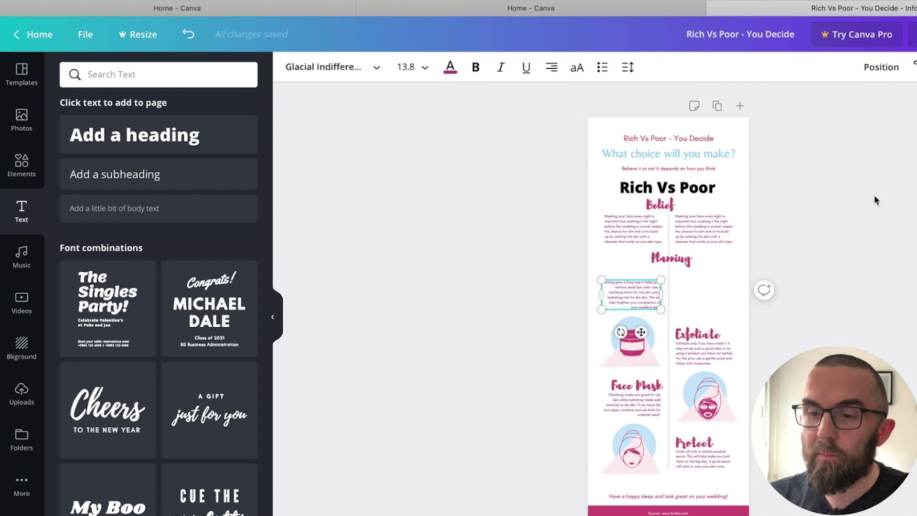
{"action": "left_click_drag", "start_coordinate": [641, 332], "coordinate": [712, 323]}
{"action": "left_click", "coordinate": [649, 299]}
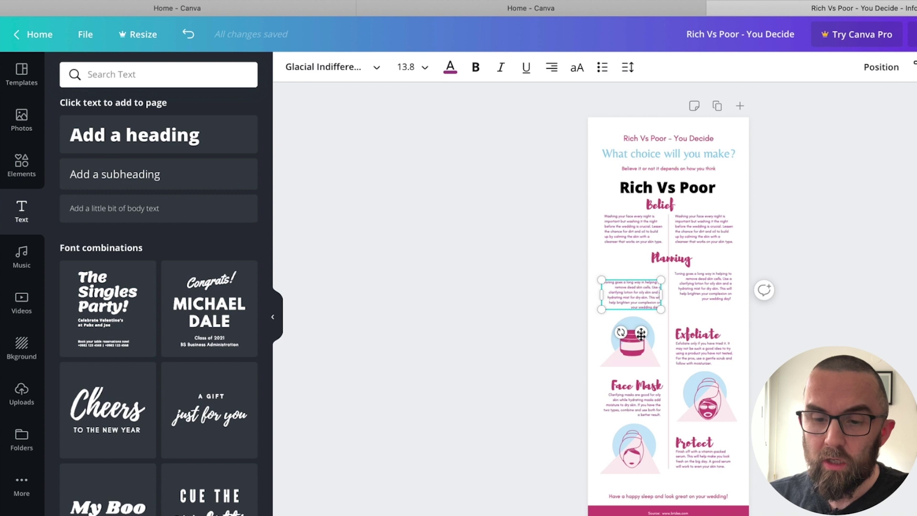
{"action": "left_click_drag", "start_coordinate": [641, 333], "coordinate": [644, 325]}
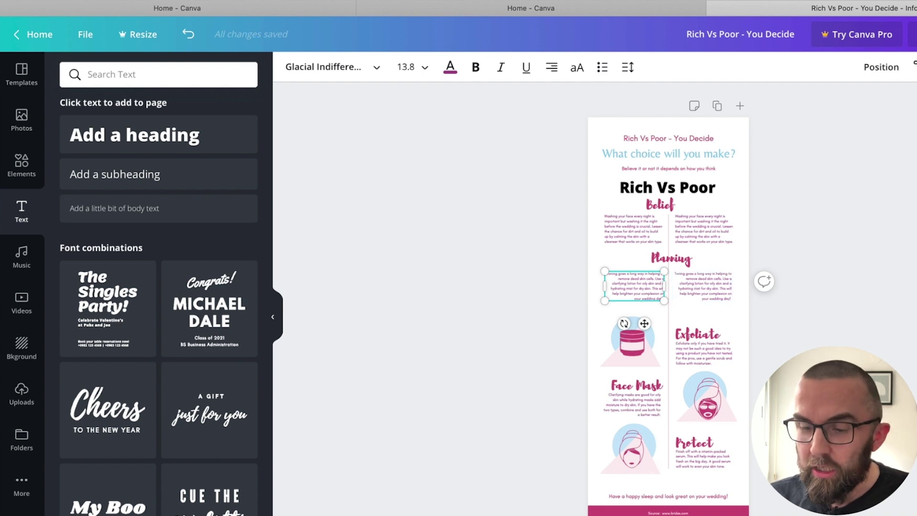
{"action": "key", "text": "super+Tab"}
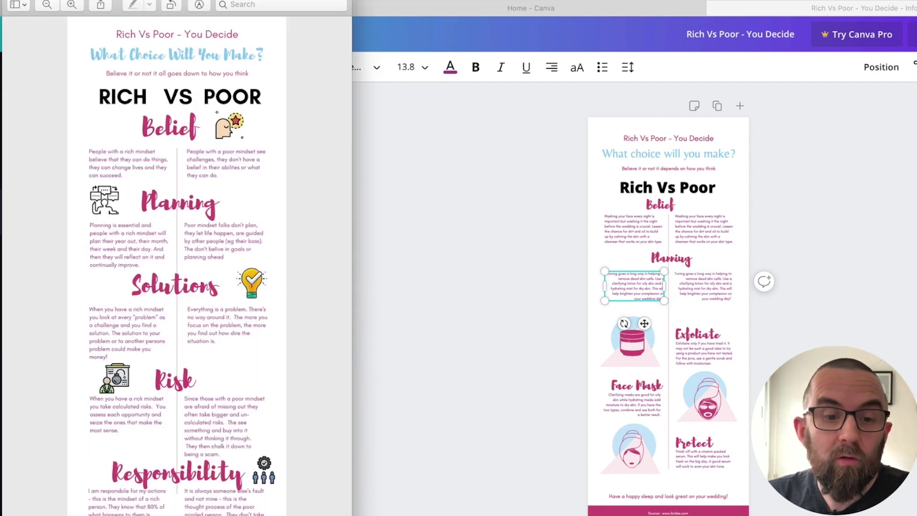
Add the head-with-star icon from the Elements panel's Recently Used icons
{"action": "key", "text": "super+shift+4"}
{"action": "key", "text": "super+Tab"}
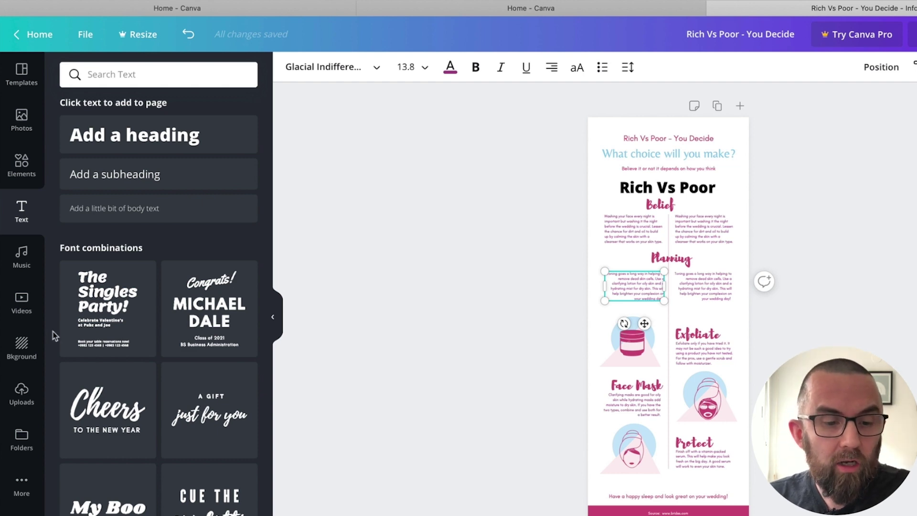
{"action": "left_click", "coordinate": [19, 167]}
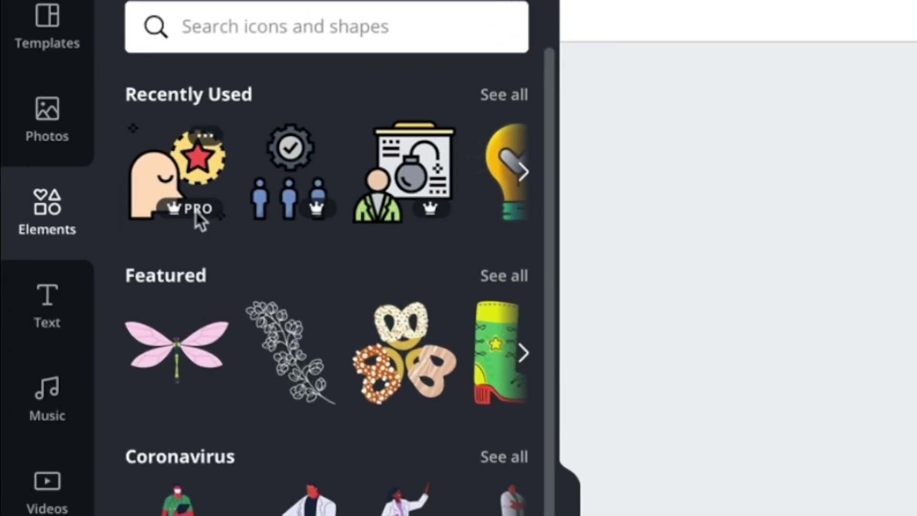
{"action": "mouse_move", "coordinate": [165, 205]}
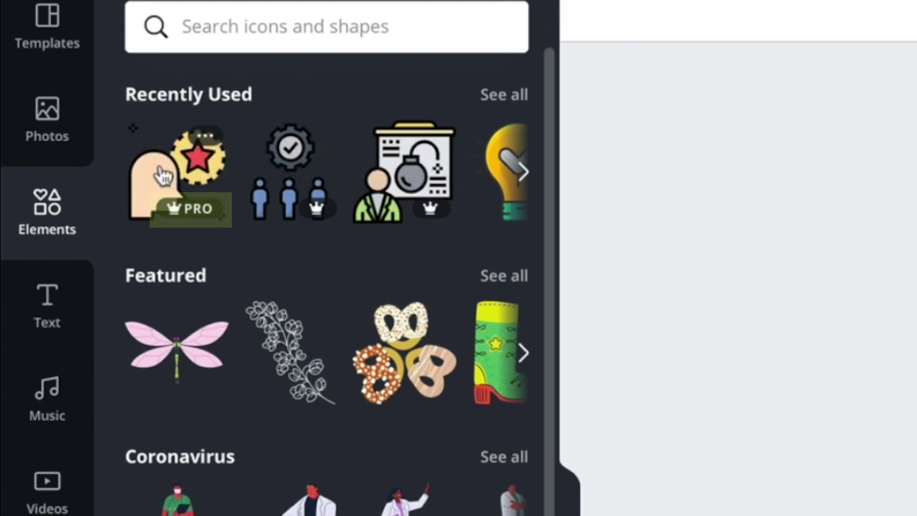
{"action": "left_click", "coordinate": [146, 213]}
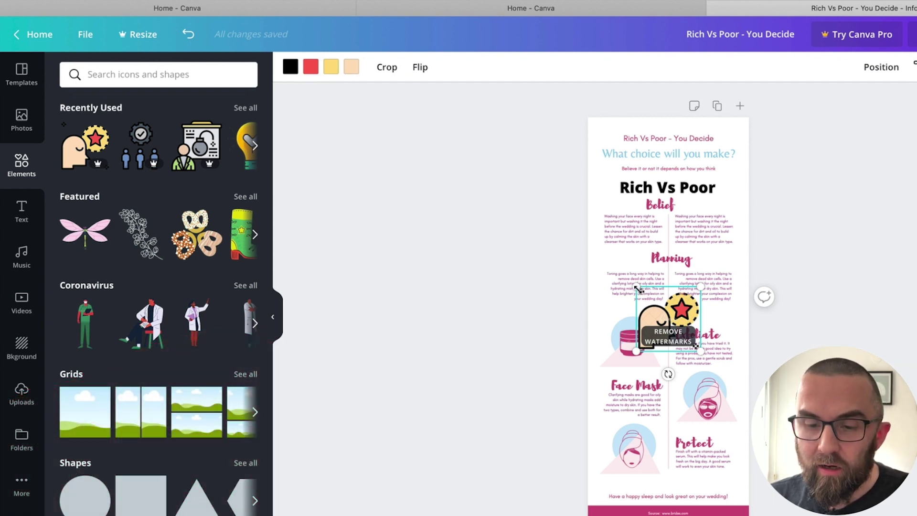
Shrink the head-with-star icon to about 183 px and move it right of the Rich Vs Poor title
{"action": "left_click_drag", "start_coordinate": [636, 288], "coordinate": [658, 309]}
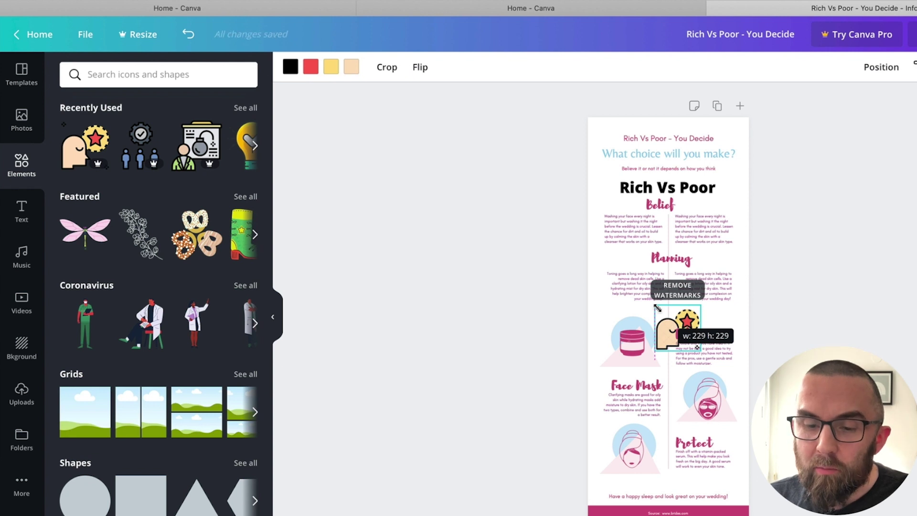
{"action": "left_click_drag", "start_coordinate": [658, 308], "coordinate": [665, 316]}
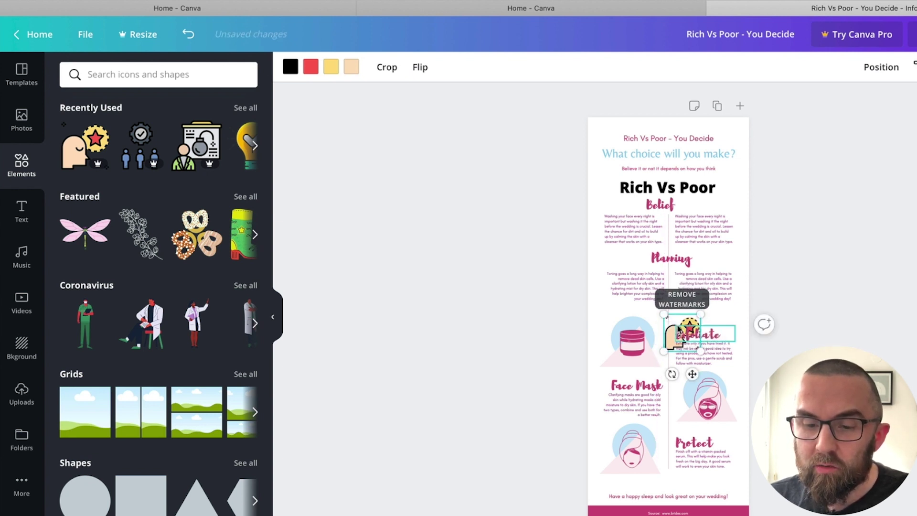
{"action": "left_click", "coordinate": [676, 326]}
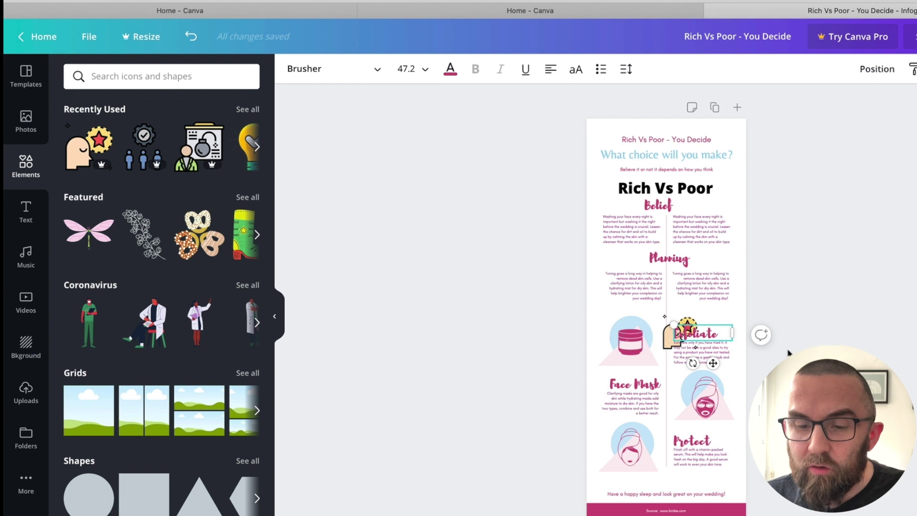
{"action": "left_click", "coordinate": [810, 298]}
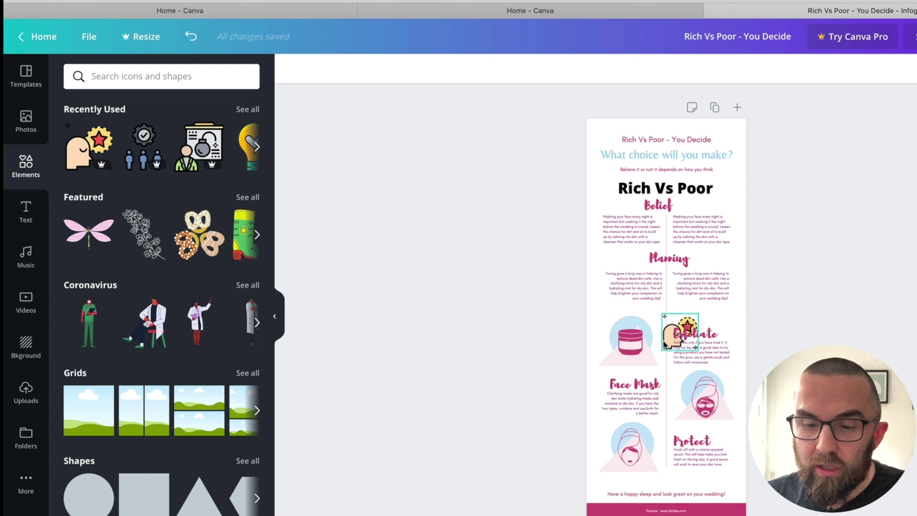
{"action": "left_click", "coordinate": [667, 344]}
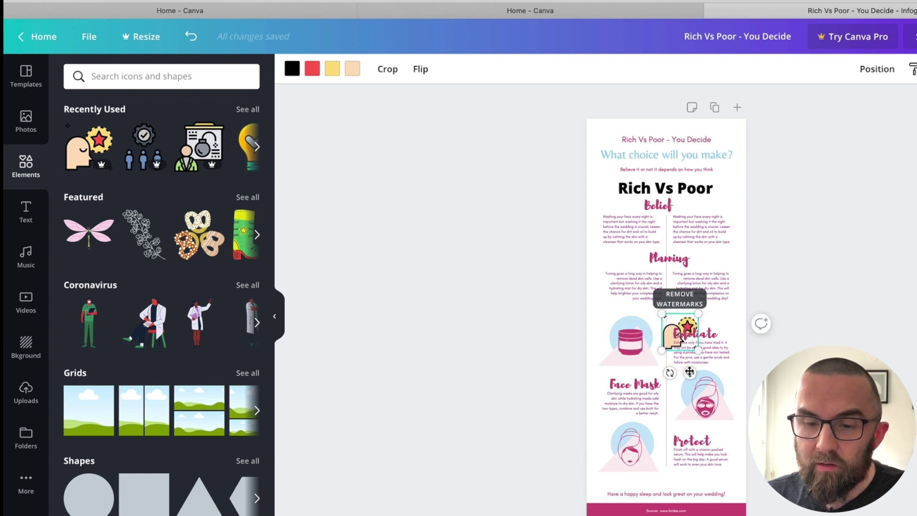
{"action": "left_click_drag", "start_coordinate": [680, 339], "coordinate": [701, 205]}
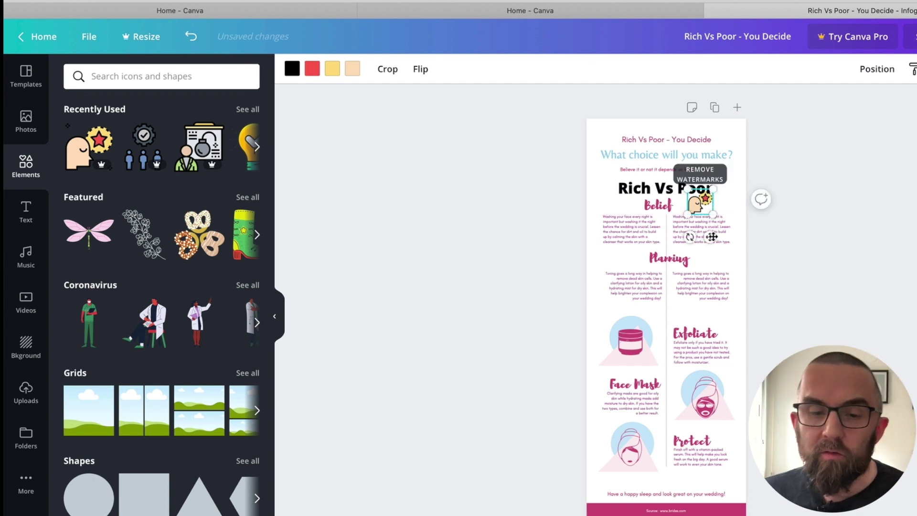
{"action": "key", "text": "super+Tab"}
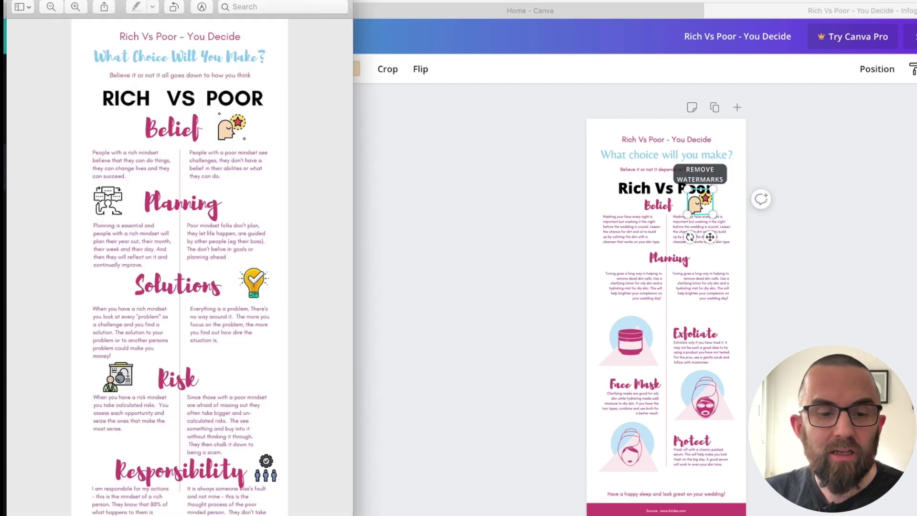
{"action": "key", "text": "super+Tab"}
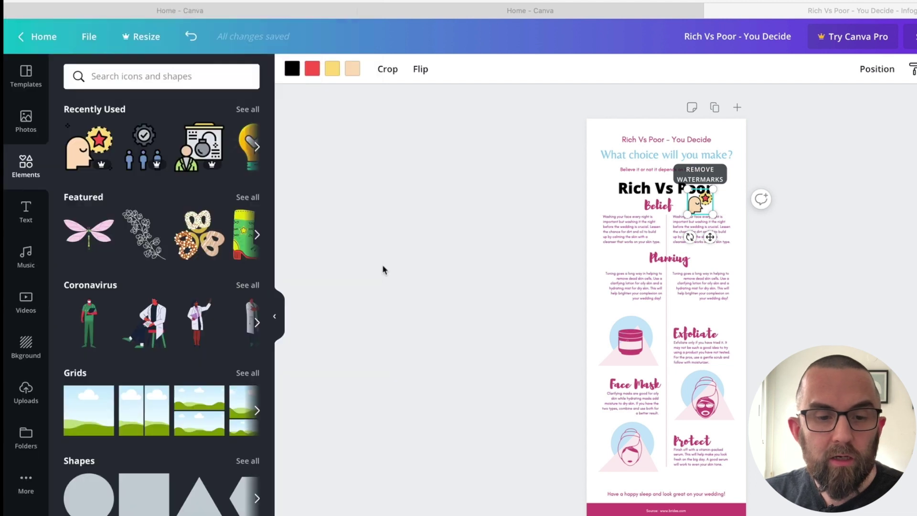
Add the chat-bubbles icon, shrink it to 198 px and place it left of the Planning heading
{"action": "left_click", "coordinate": [256, 151]}
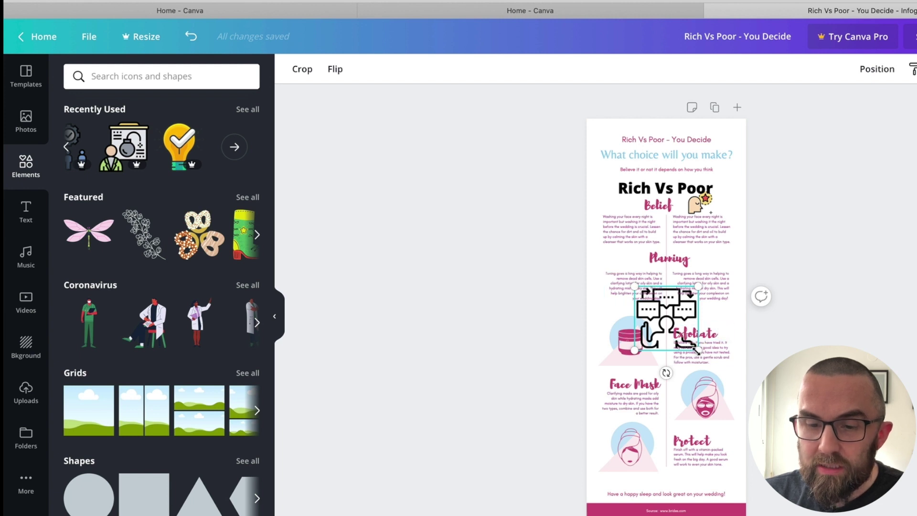
{"action": "left_click_drag", "start_coordinate": [698, 351], "coordinate": [662, 310]}
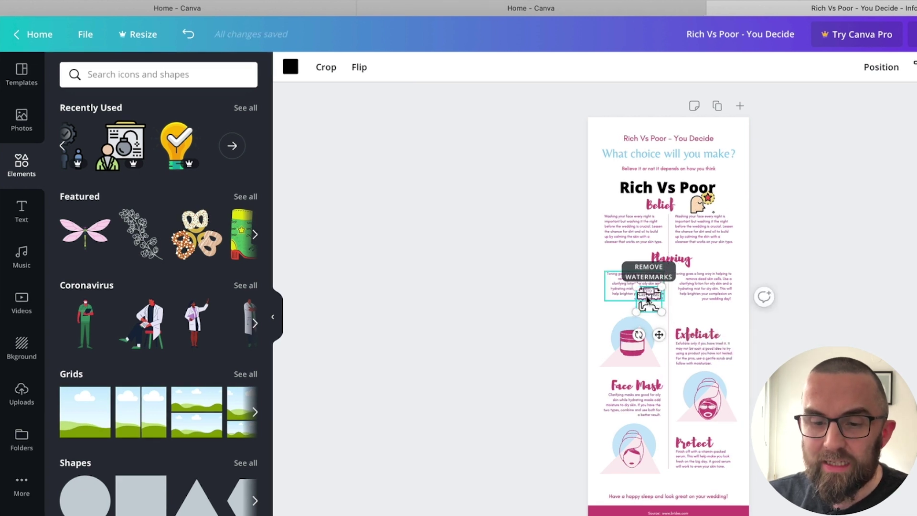
{"action": "left_click_drag", "start_coordinate": [659, 334], "coordinate": [630, 294]}
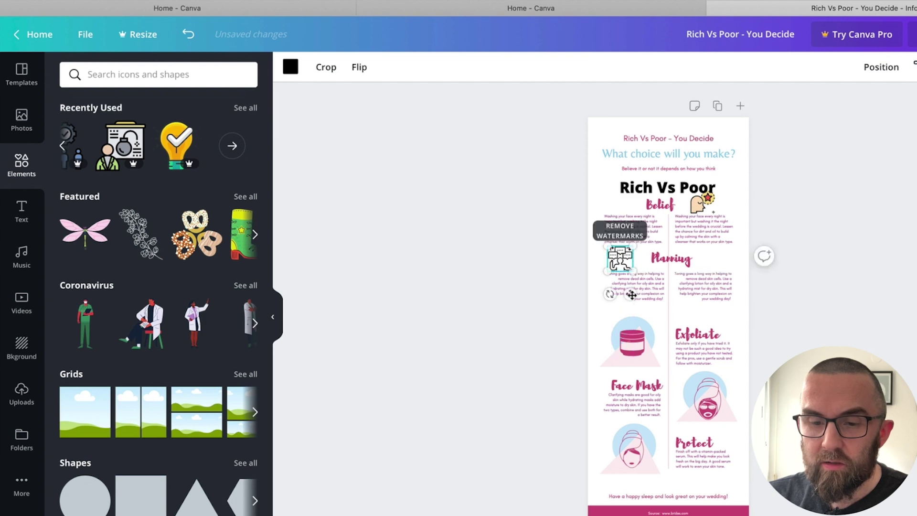
{"action": "left_click", "coordinate": [849, 329]}
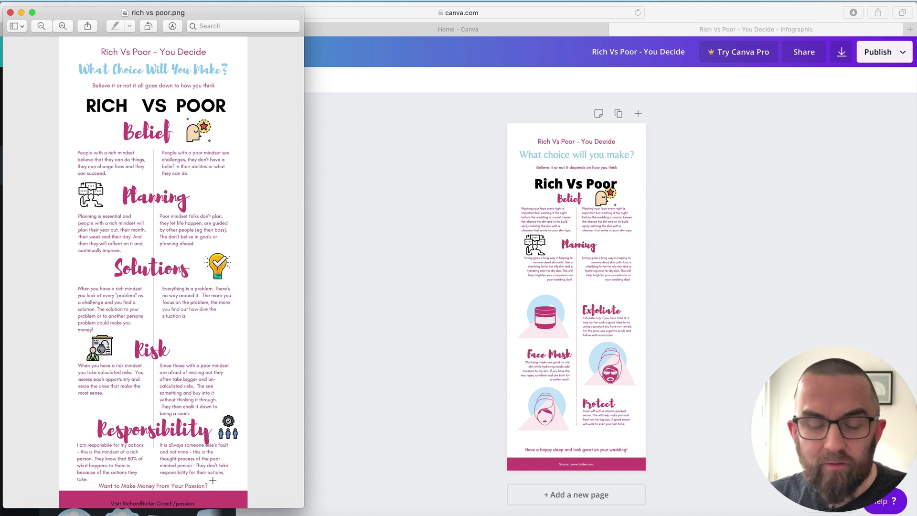
Change the infographic's closing line to 'Want to make money from your passion'
{"action": "left_click", "coordinate": [701, 442]}
{"action": "left_click", "coordinate": [606, 450]}
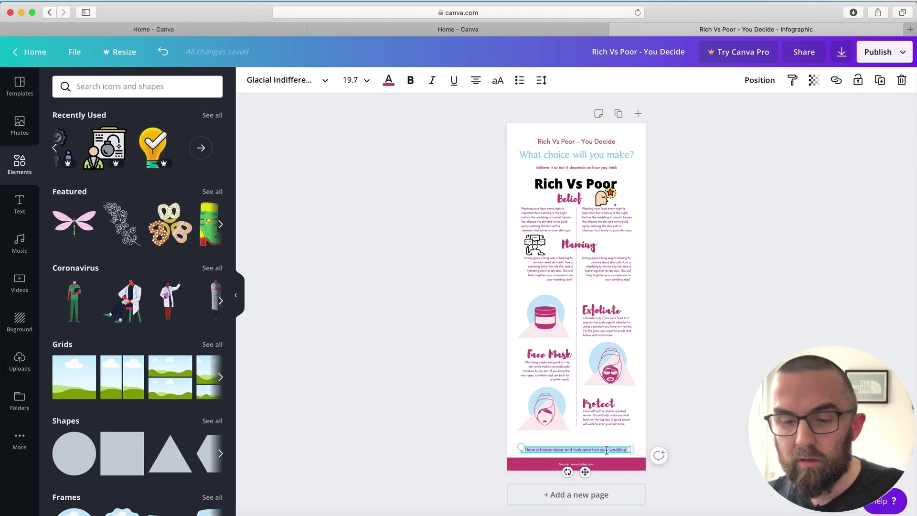
{"action": "type", "text": "Want to make money"}
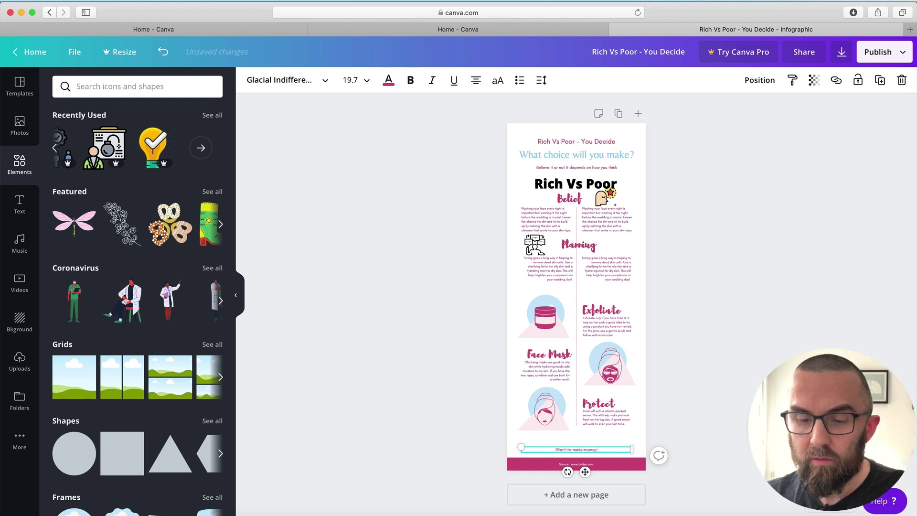
{"action": "type", "text": " from your passion"}
Replace the pink footer's source credit with a short web link
{"action": "left_click", "coordinate": [601, 469]}
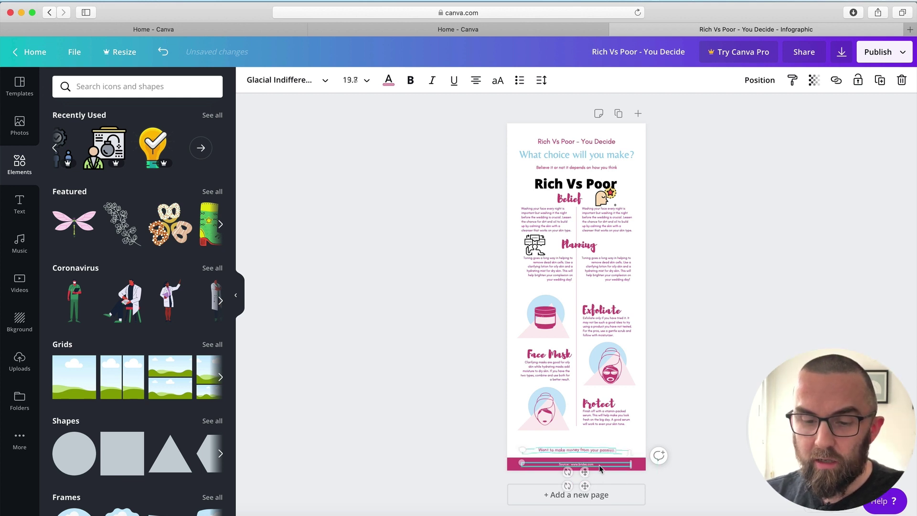
{"action": "type", "text": "https://pin.me"}
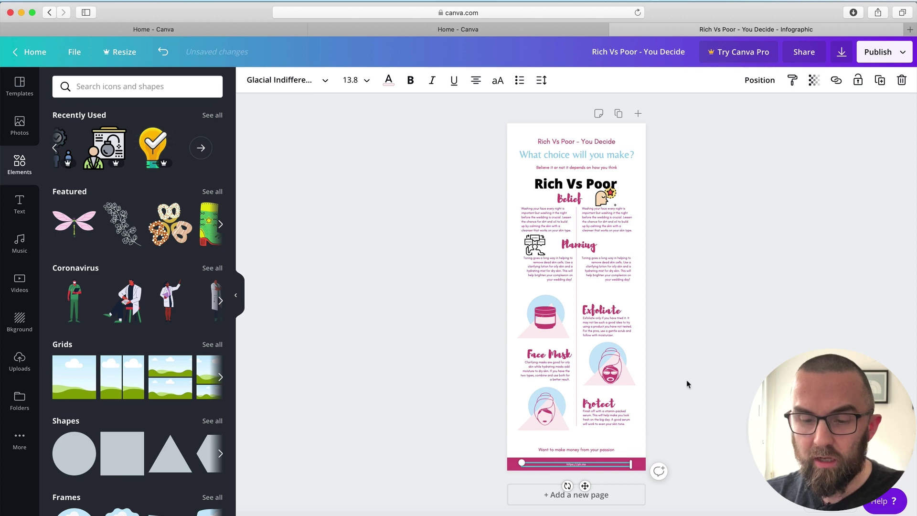
{"action": "left_click", "coordinate": [735, 420]}
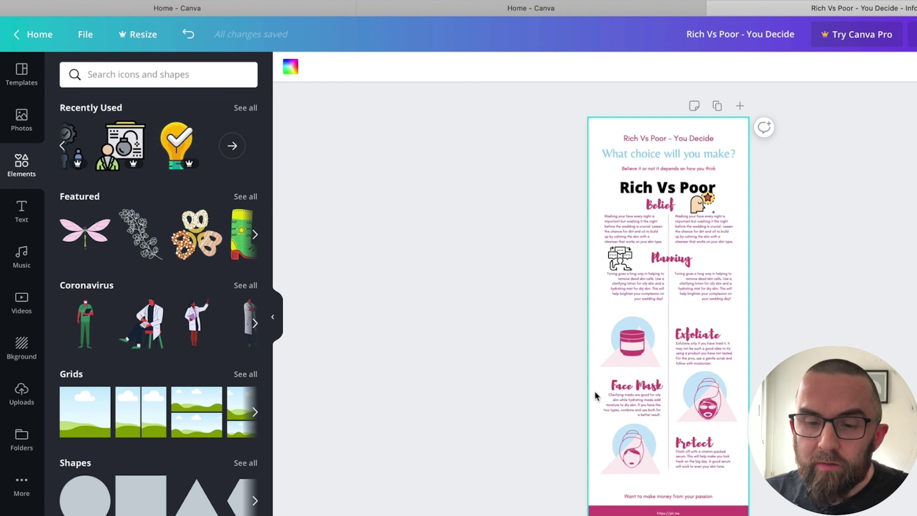
Move both Planning paragraphs and the Planning heading slightly lower
{"action": "left_click", "coordinate": [650, 276]}
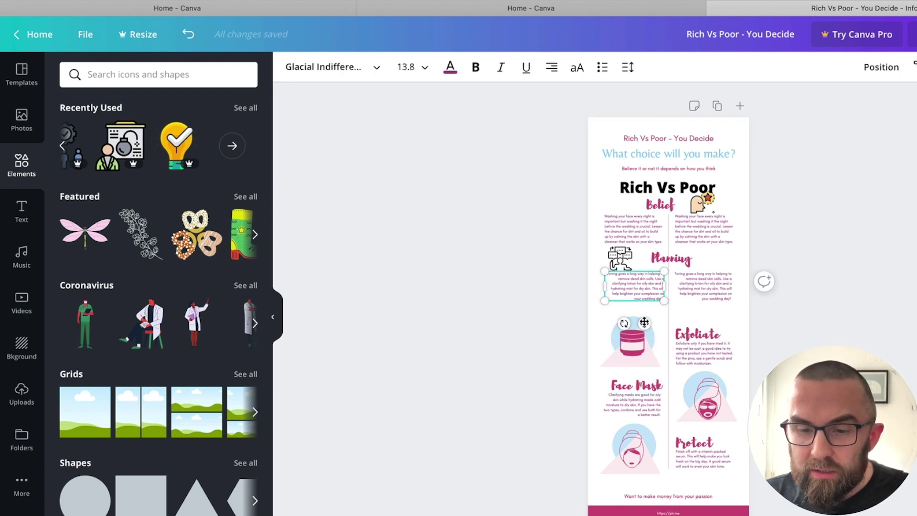
{"action": "left_click_drag", "start_coordinate": [644, 322], "coordinate": [644, 330]}
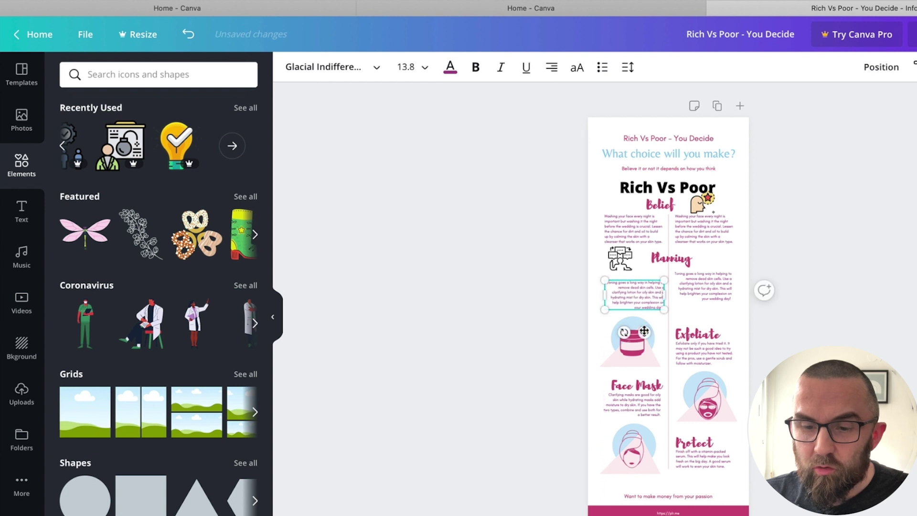
{"action": "left_click", "coordinate": [713, 292]}
{"action": "left_click_drag", "start_coordinate": [714, 323], "coordinate": [715, 330]}
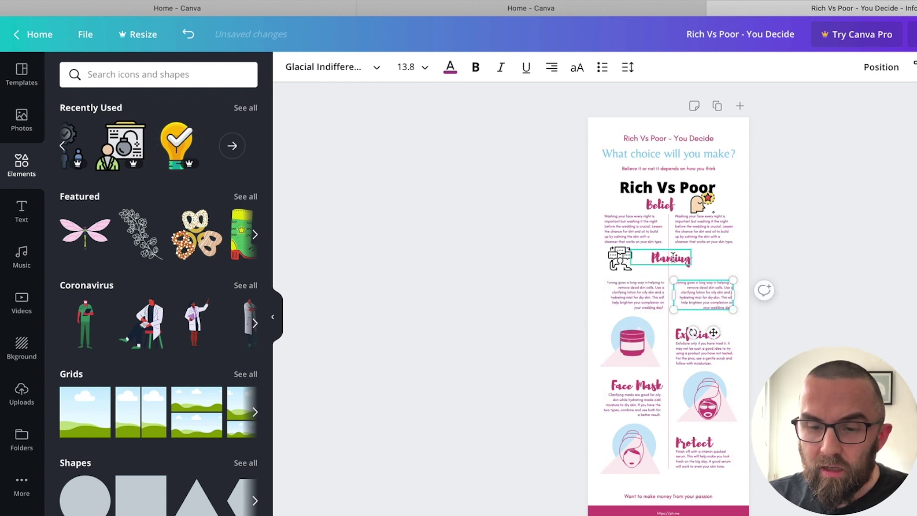
{"action": "left_click", "coordinate": [673, 258]}
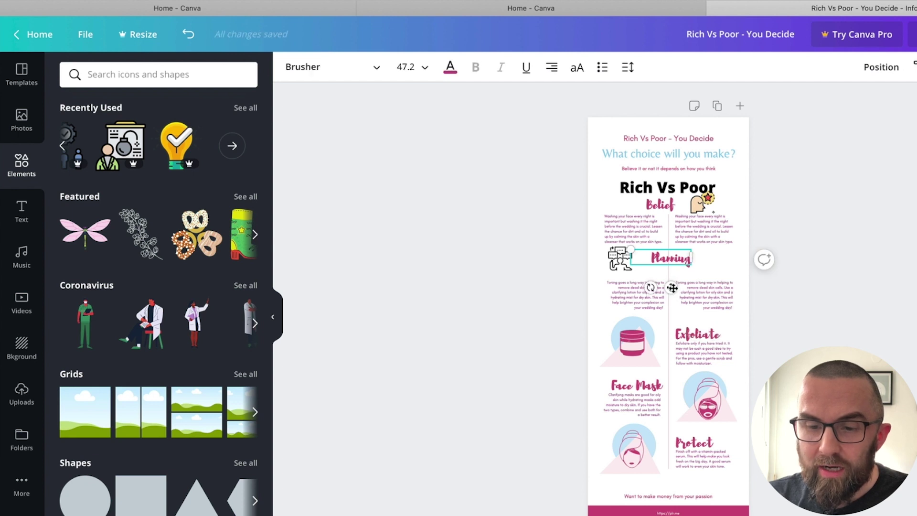
{"action": "left_click_drag", "start_coordinate": [673, 287], "coordinate": [673, 295]}
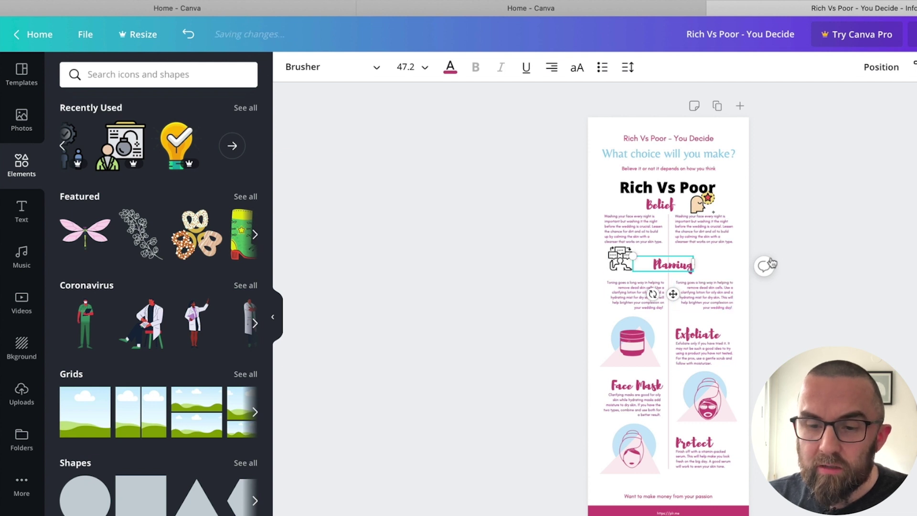
{"action": "left_click", "coordinate": [620, 261]}
{"action": "left_click", "coordinate": [869, 309]}
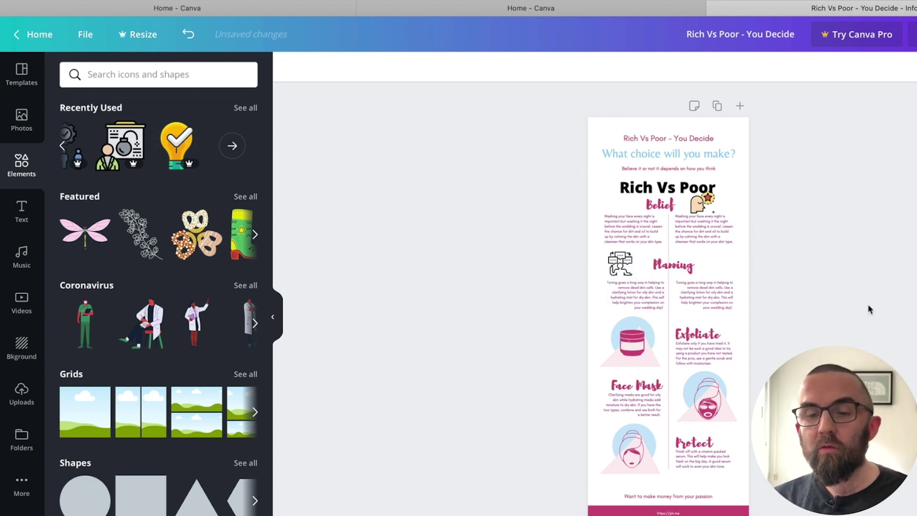
Nudge the Rich Vs Poor title slightly higher and bring up the reference infographic in Preview
{"action": "left_click", "coordinate": [699, 187]}
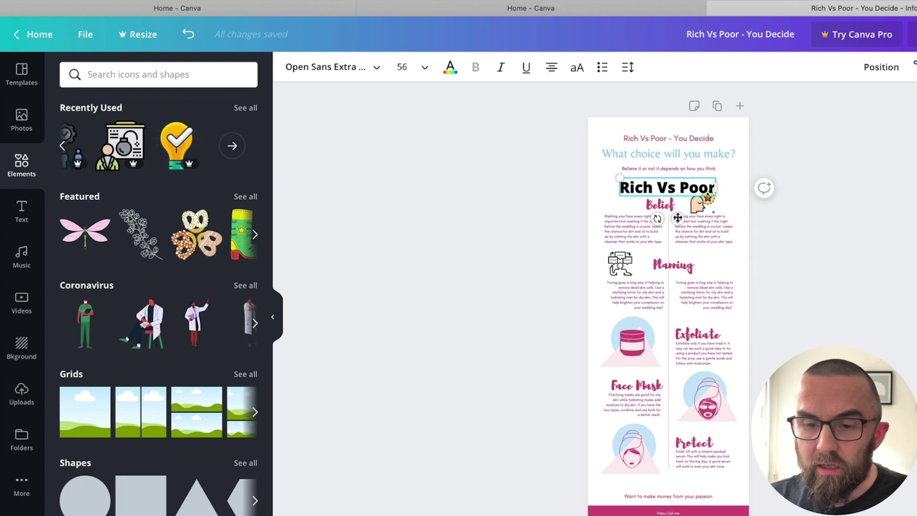
{"action": "left_click_drag", "start_coordinate": [678, 218], "coordinate": [677, 215]}
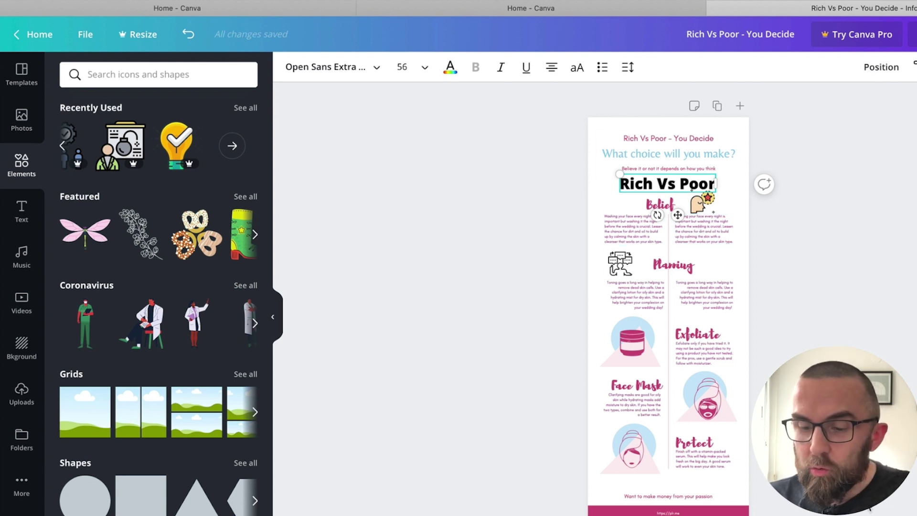
{"action": "key", "text": "super+Tab"}
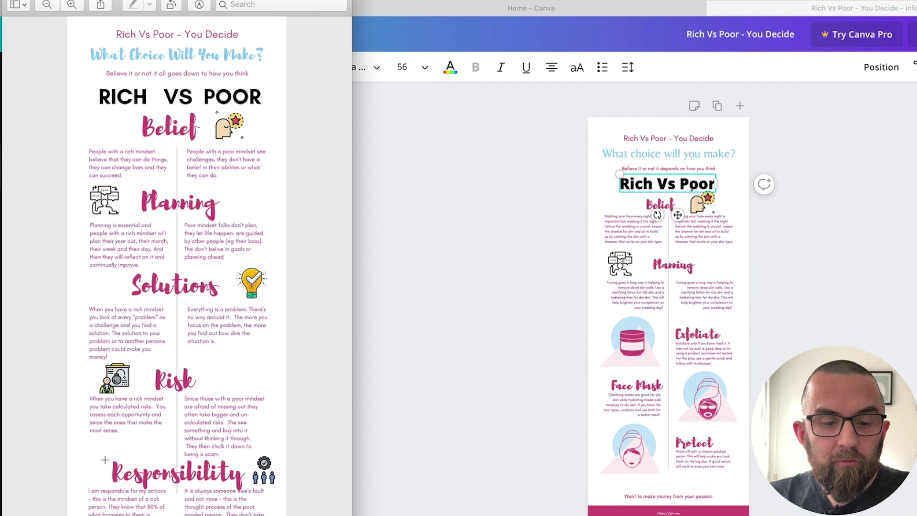
Download the 800 x 2000 px design as a watermarked PNG and dismiss the Canva Pro upsell
{"action": "left_click", "coordinate": [376, 424]}
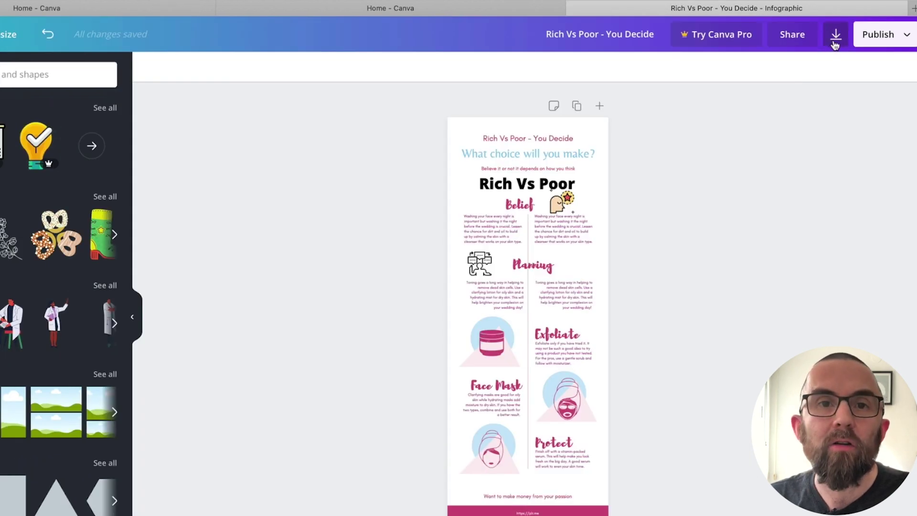
{"action": "left_click", "coordinate": [834, 43]}
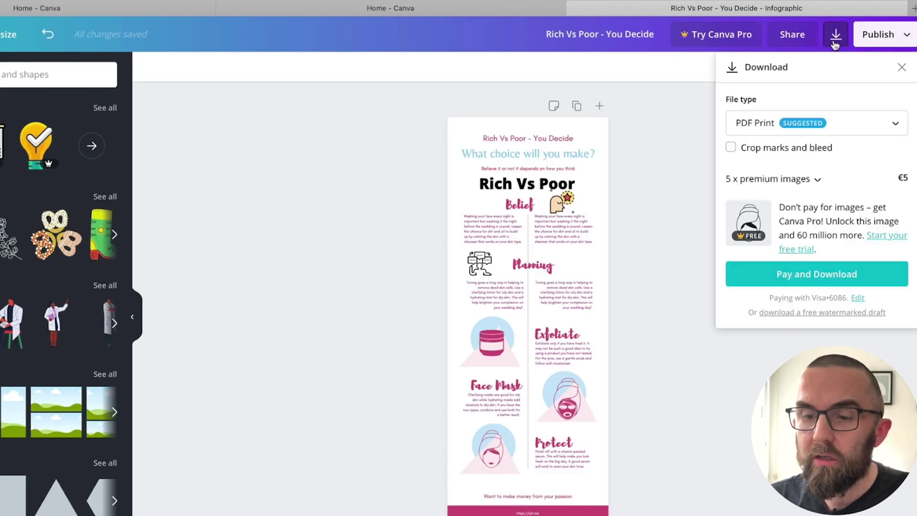
{"action": "left_click", "coordinate": [789, 133]}
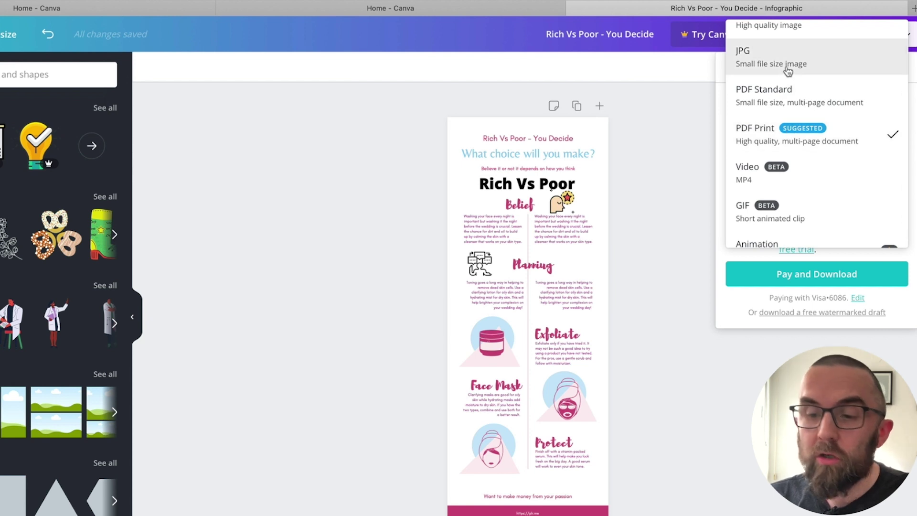
{"action": "scroll", "coordinate": [789, 105], "scroll_direction": "up", "scroll_amount": 1}
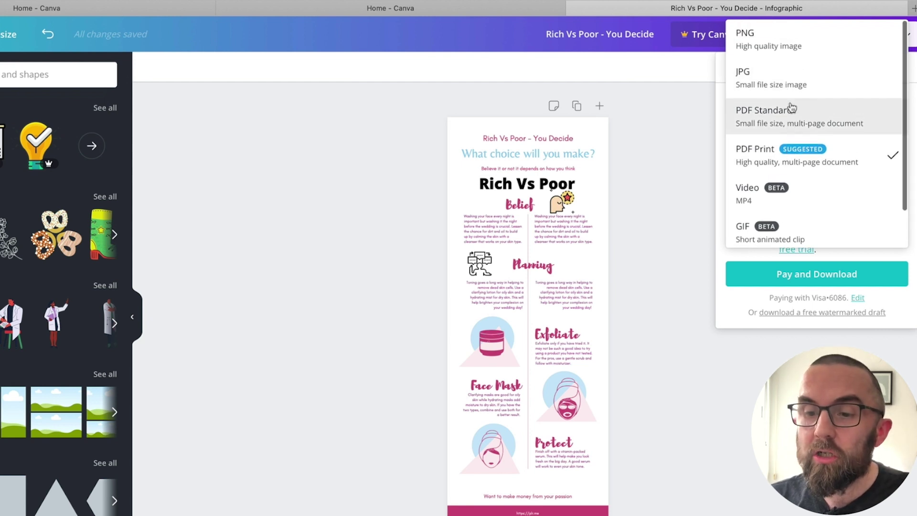
{"action": "left_click", "coordinate": [777, 53]}
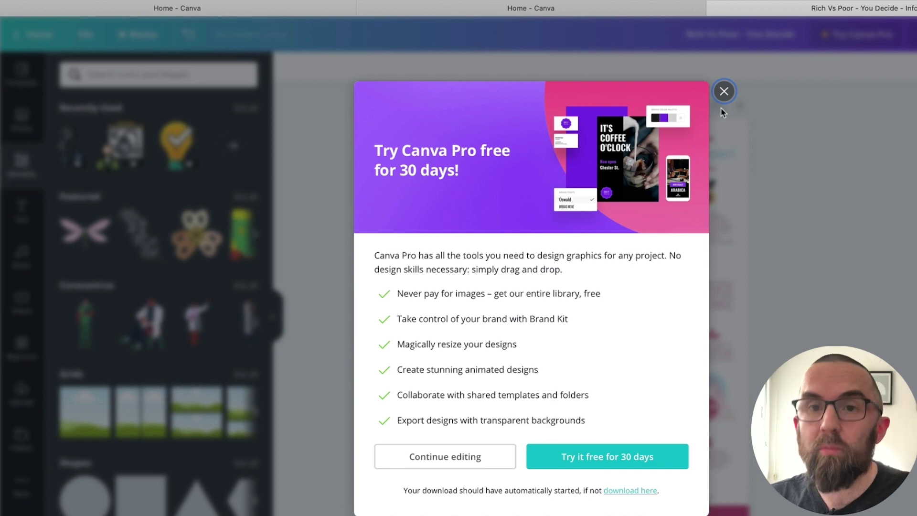
{"action": "left_click", "coordinate": [724, 92]}
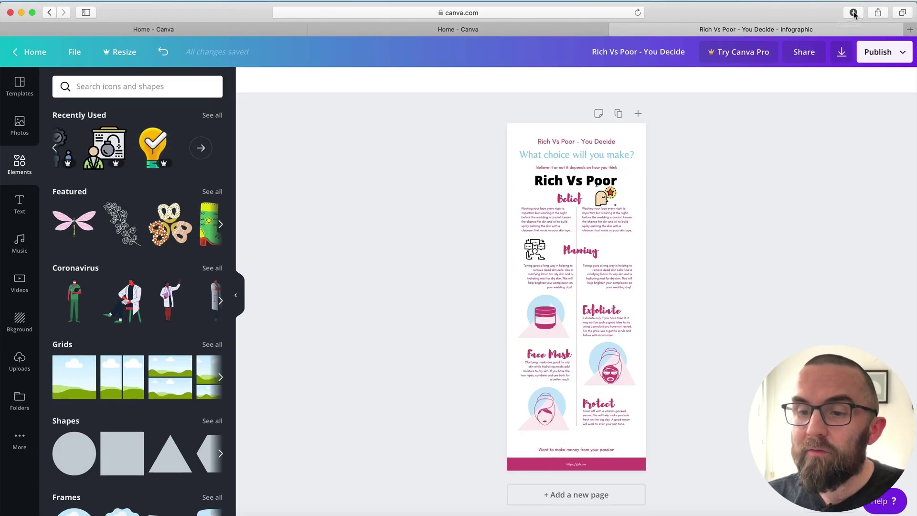
Open the downloaded 'Rich Vs Poor - You Decide.png' in Preview and centre its window
{"action": "left_click", "coordinate": [852, 13]}
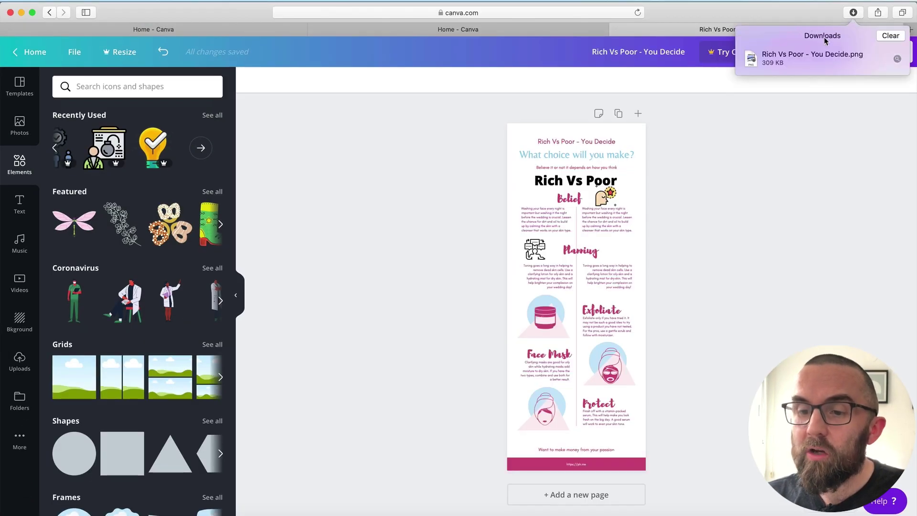
{"action": "double_click", "coordinate": [777, 62]}
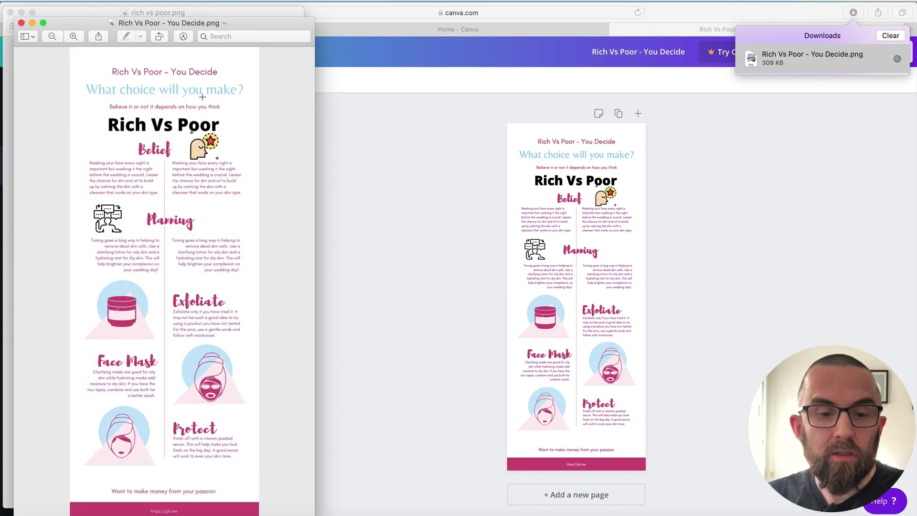
{"action": "left_click_drag", "start_coordinate": [204, 27], "coordinate": [483, 20]}
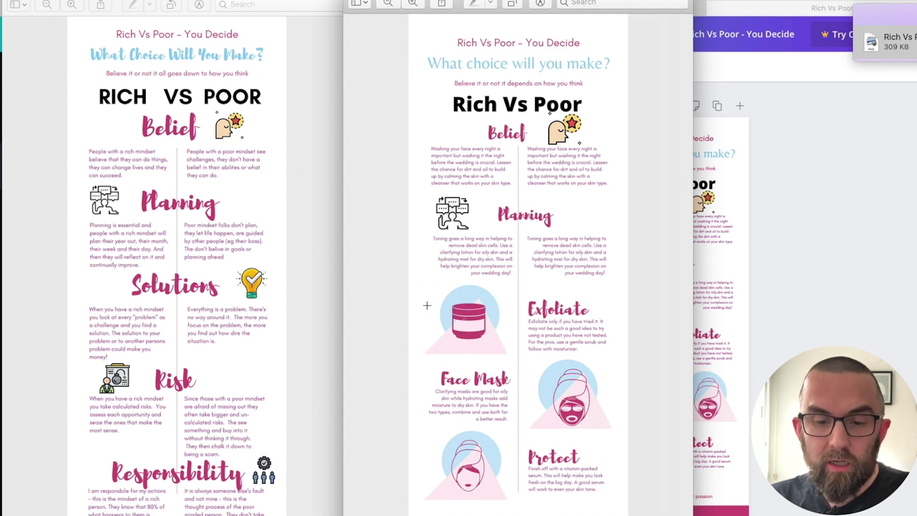
Zoom in and out on the downloaded PNG to compare it with the reference
{"action": "scroll", "coordinate": [565, 215], "scroll_direction": "up", "scroll_amount": 5}
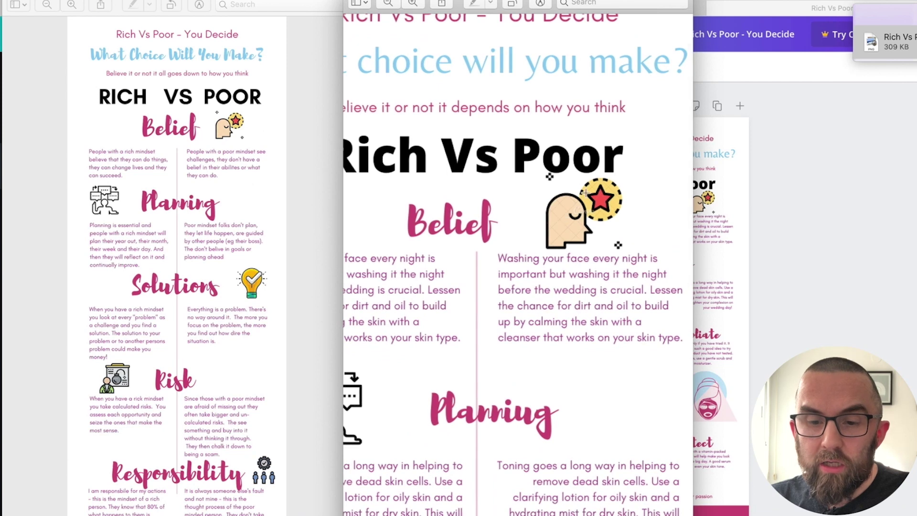
{"action": "scroll", "coordinate": [556, 234], "scroll_direction": "up", "scroll_amount": 5}
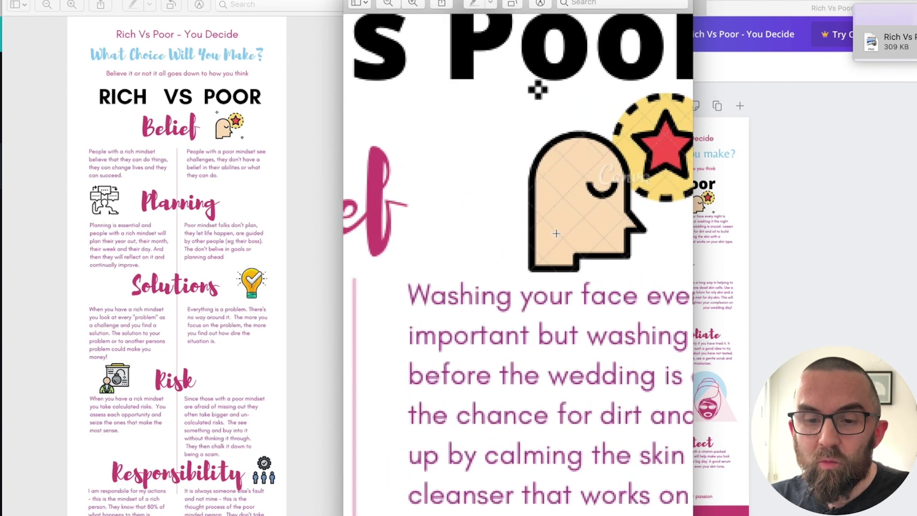
{"action": "scroll", "coordinate": [600, 202], "scroll_direction": "up", "scroll_amount": 1}
{"action": "scroll", "coordinate": [650, 182], "scroll_direction": "down", "scroll_amount": 10}
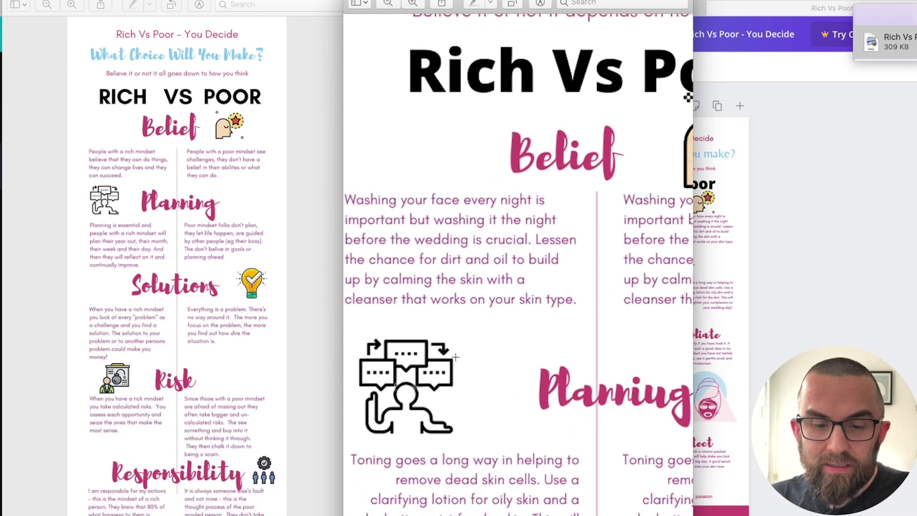
{"action": "scroll", "coordinate": [455, 356], "scroll_direction": "down", "scroll_amount": 2}
{"action": "scroll", "coordinate": [456, 356], "scroll_direction": "up", "scroll_amount": 4}
{"action": "scroll", "coordinate": [456, 356], "scroll_direction": "down", "scroll_amount": 3}
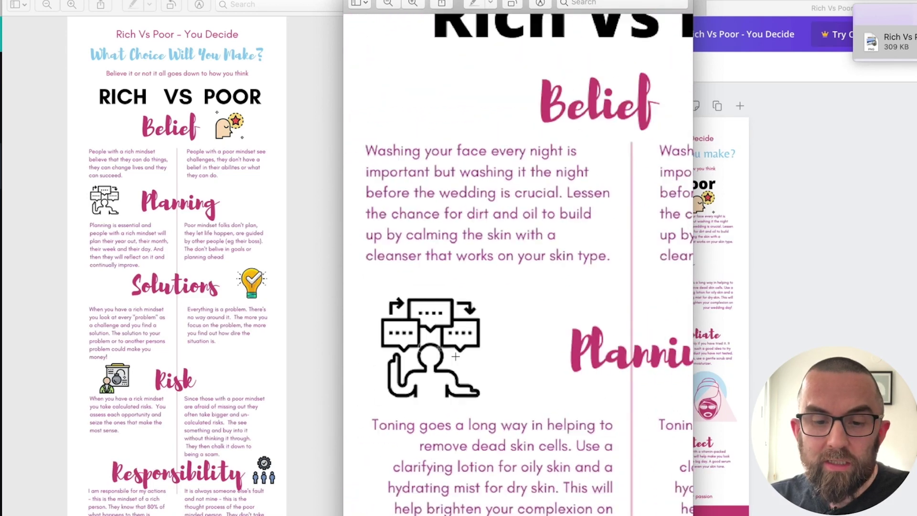
{"action": "scroll", "coordinate": [456, 357], "scroll_direction": "down", "scroll_amount": 5}
{"action": "scroll", "coordinate": [436, 377], "scroll_direction": "down", "scroll_amount": 4}
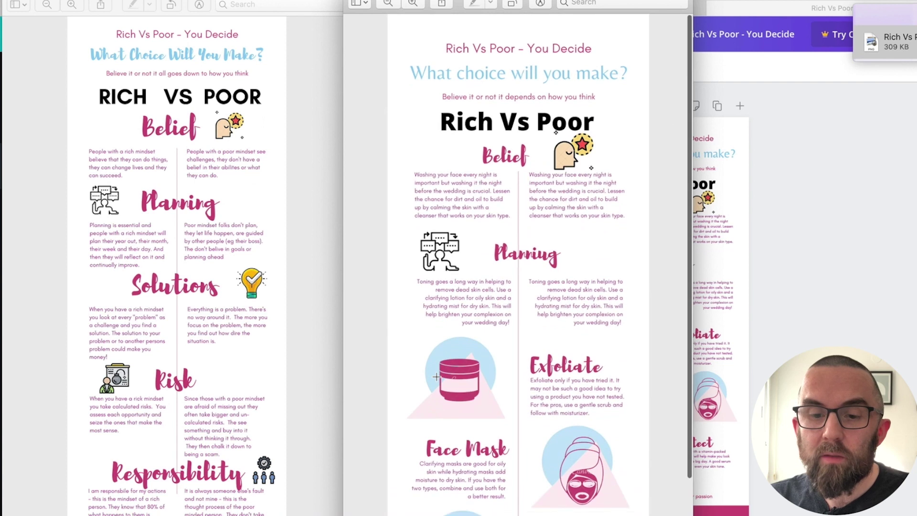